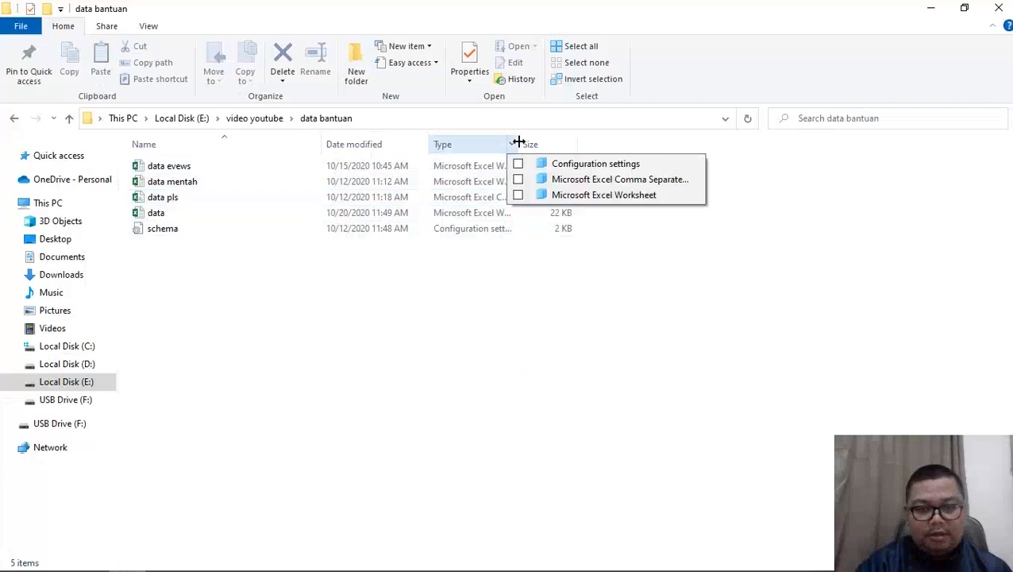
# Widen the Type column in the data bantuan folder to read the file types, and minimize the folder window
pyautogui.moveTo(521, 144)
pyautogui.mouseDown()
pyautogui.moveTo(610, 147)
pyautogui.moveTo(529, 158)
pyautogui.mouseUp()
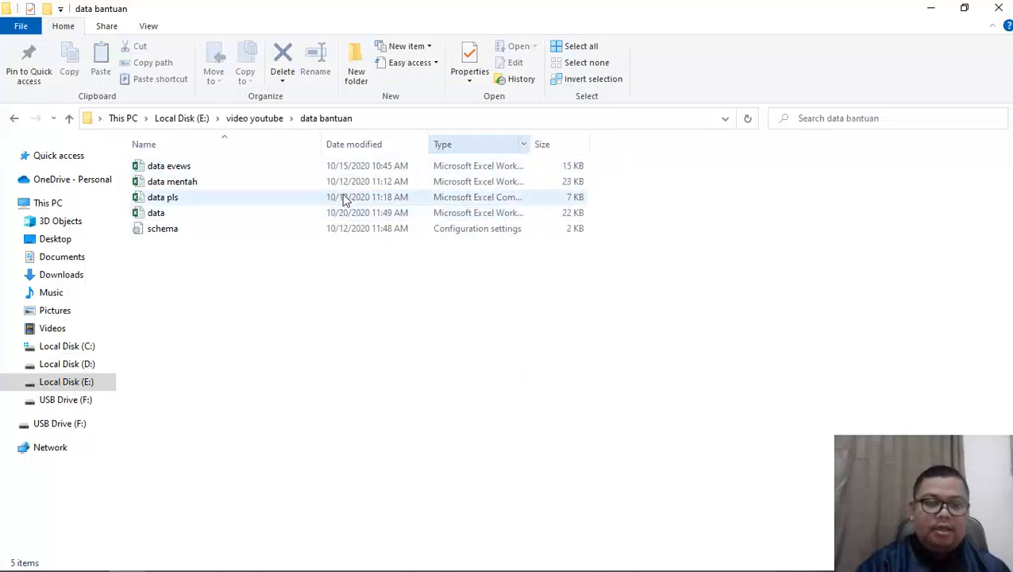
pyautogui.click(930, 8)
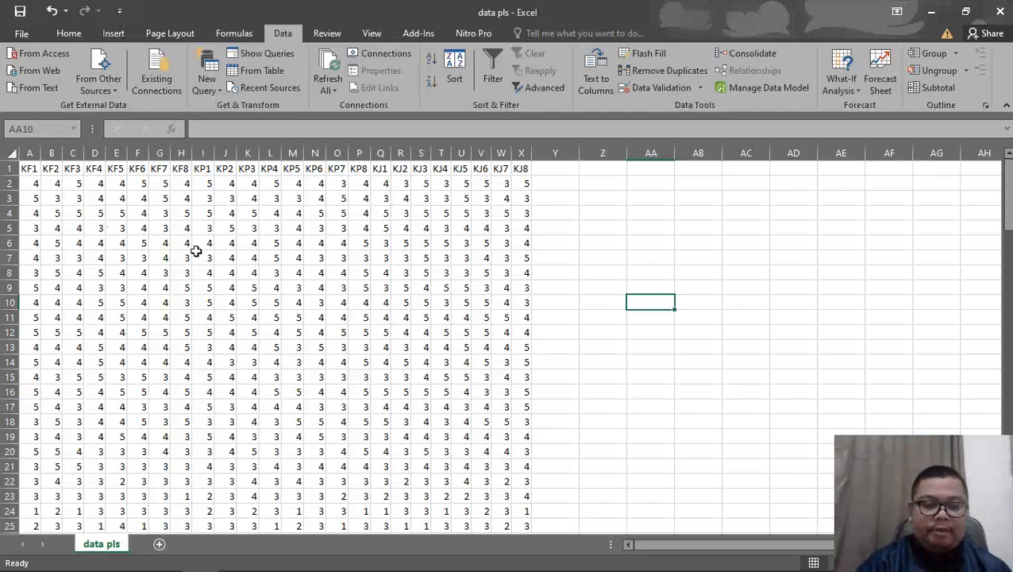
# Review the research model diagram in the Word document and return to the data pls sheet in Excel
pyautogui.moveTo(239, 566)
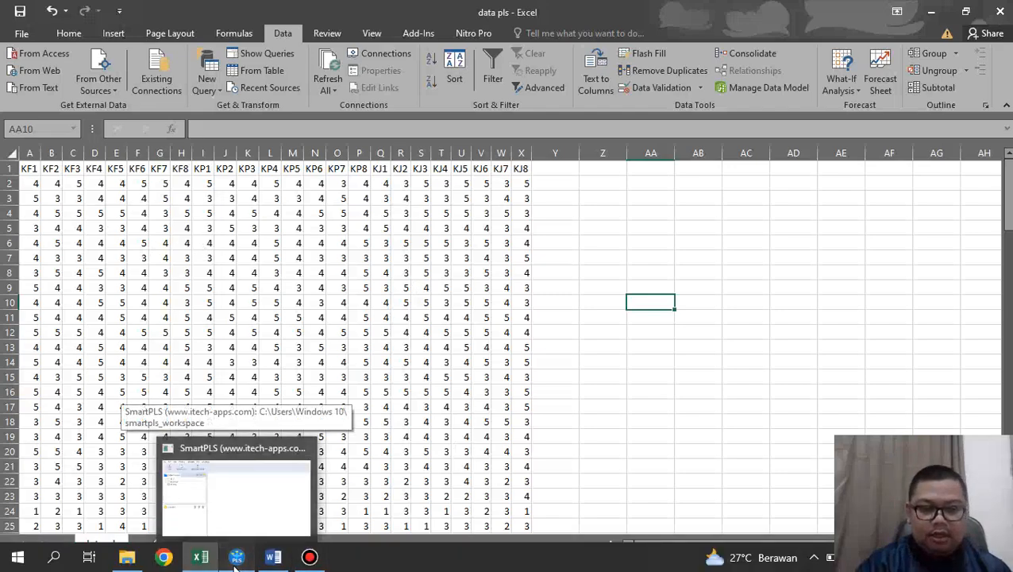
pyautogui.click(236, 557)
pyautogui.click(271, 558)
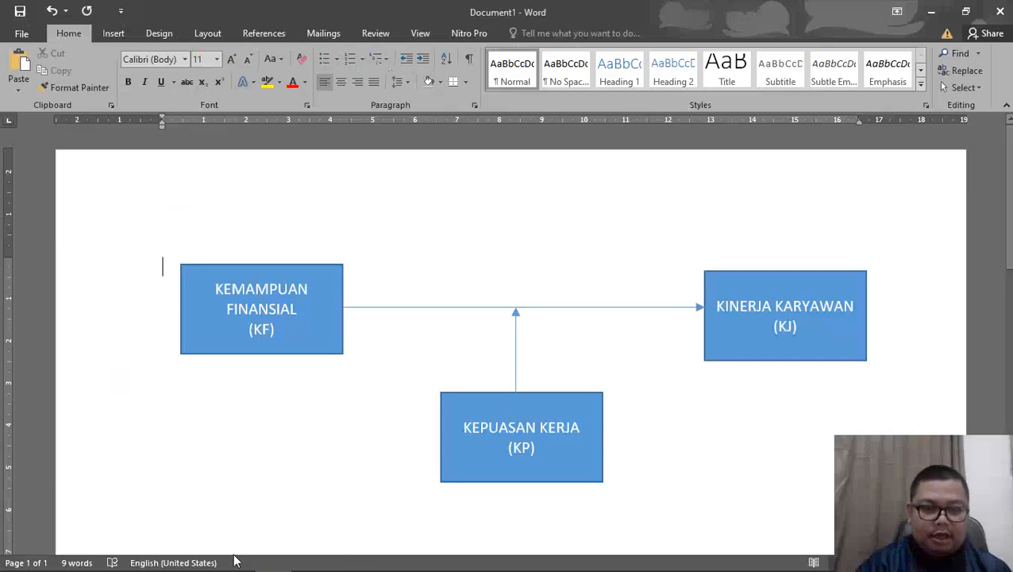
pyautogui.click(202, 559)
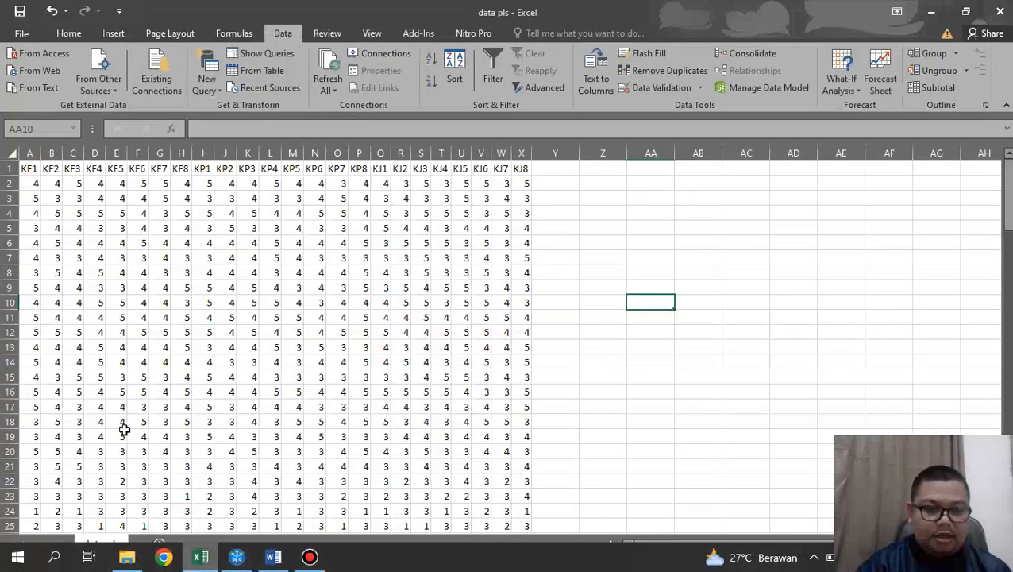
# Examine the KF, KP and KJ indicator headings in row 1 of the data pls sheet
pyautogui.click(28, 167)
pyautogui.moveTo(28, 167); pyautogui.dragTo(359, 168)
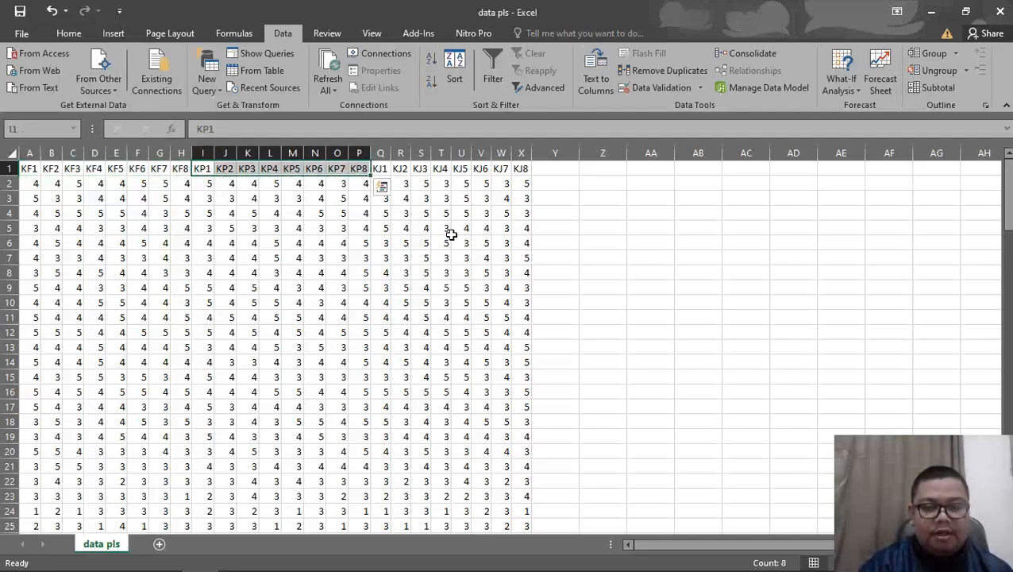
pyautogui.click(480, 199)
pyautogui.click(380, 168)
pyautogui.moveTo(429, 169); pyautogui.dragTo(522, 169)
pyautogui.click(505, 216)
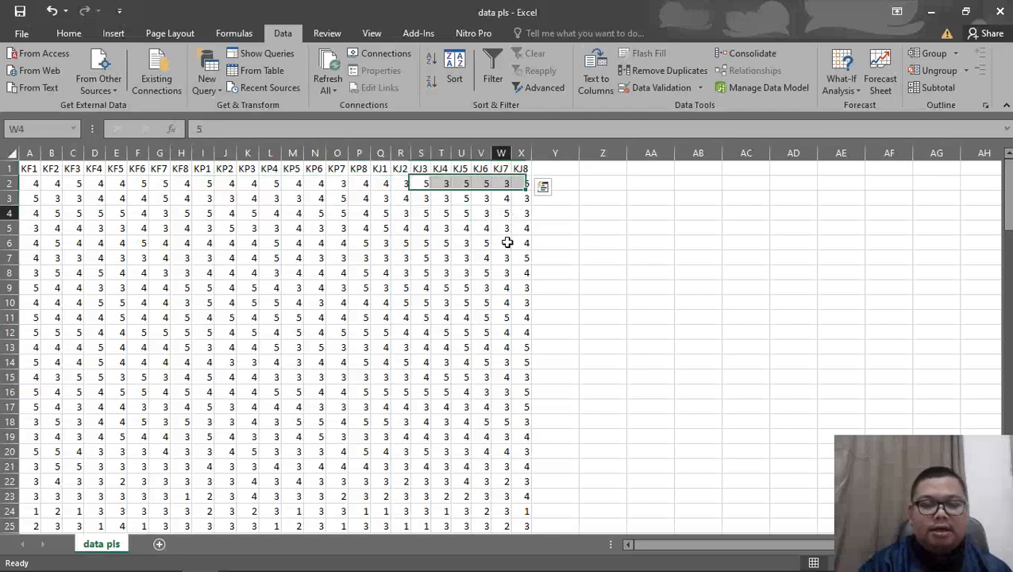
pyautogui.scroll(-1, 511, 246)
pyautogui.scroll(1, 512, 246)
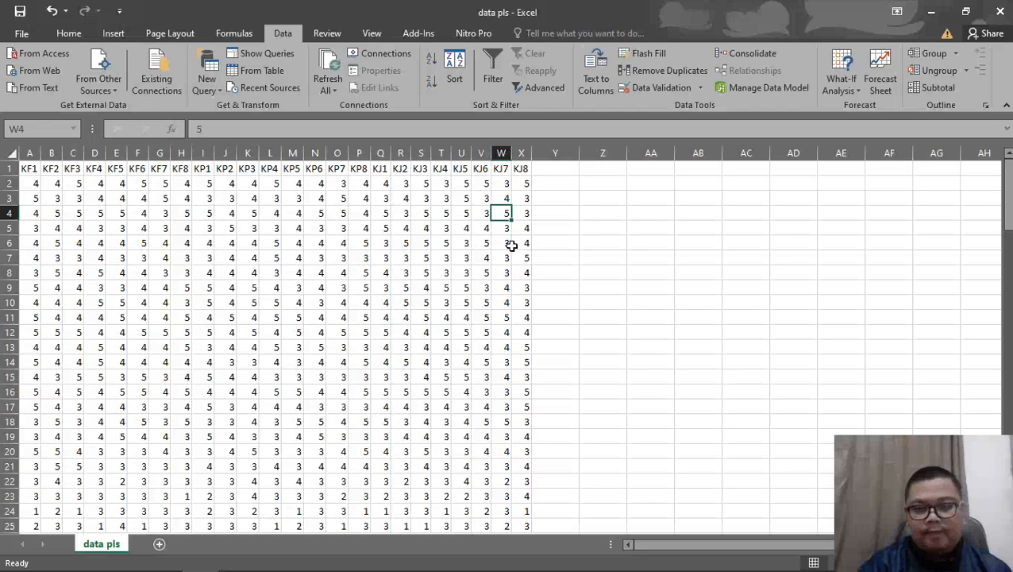
# Minimize Excel, switch to SmartPLS and create a new project named moderasi
pyautogui.click(929, 11)
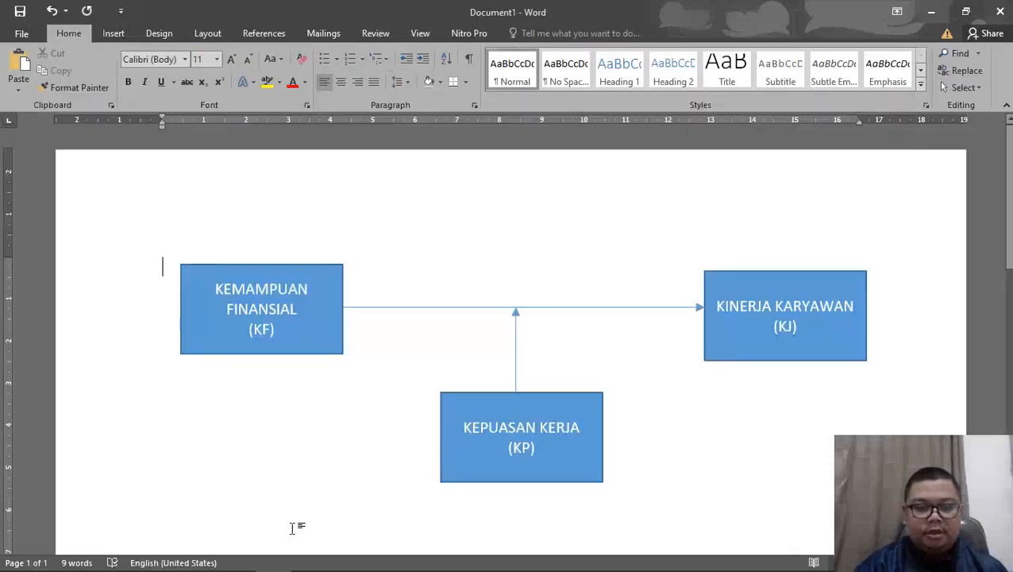
pyautogui.click(238, 559)
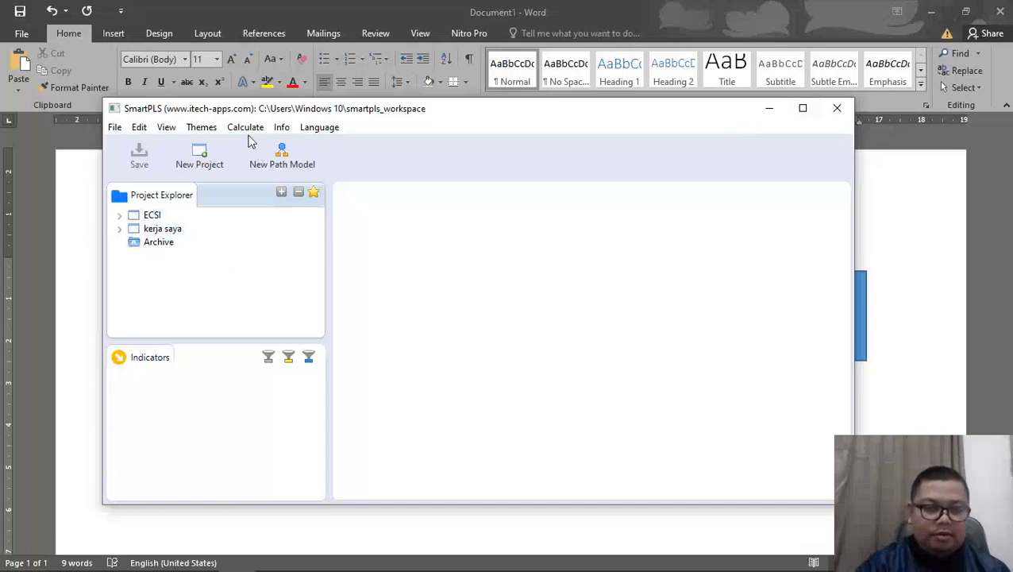
pyautogui.click(204, 157)
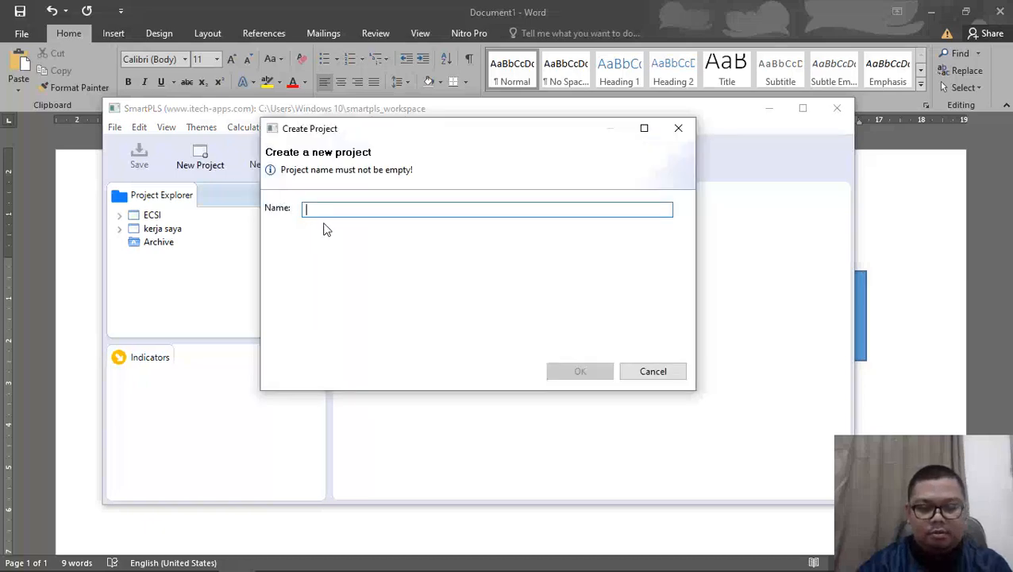
pyautogui.write('moderasi')
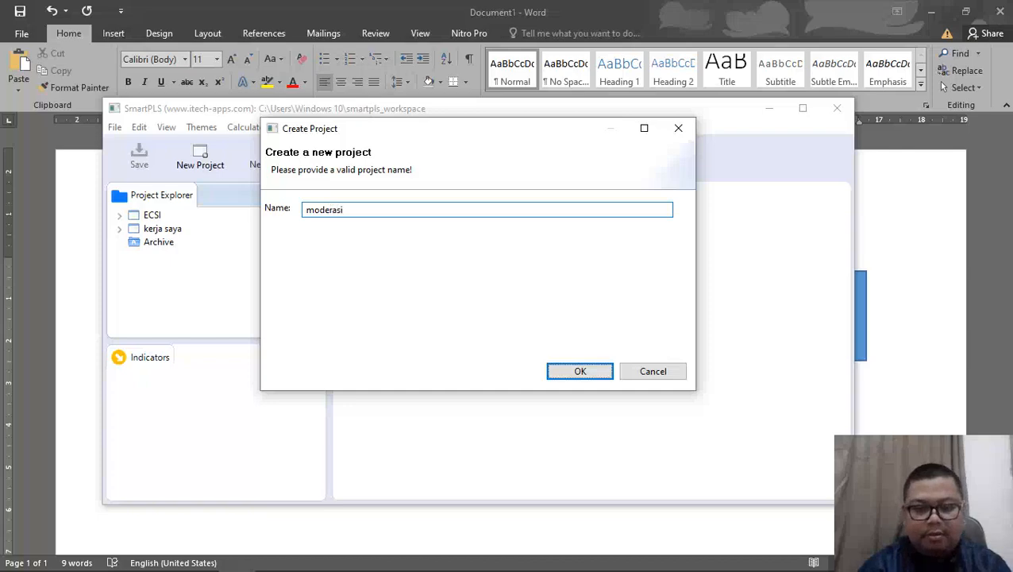
pyautogui.press('Return')
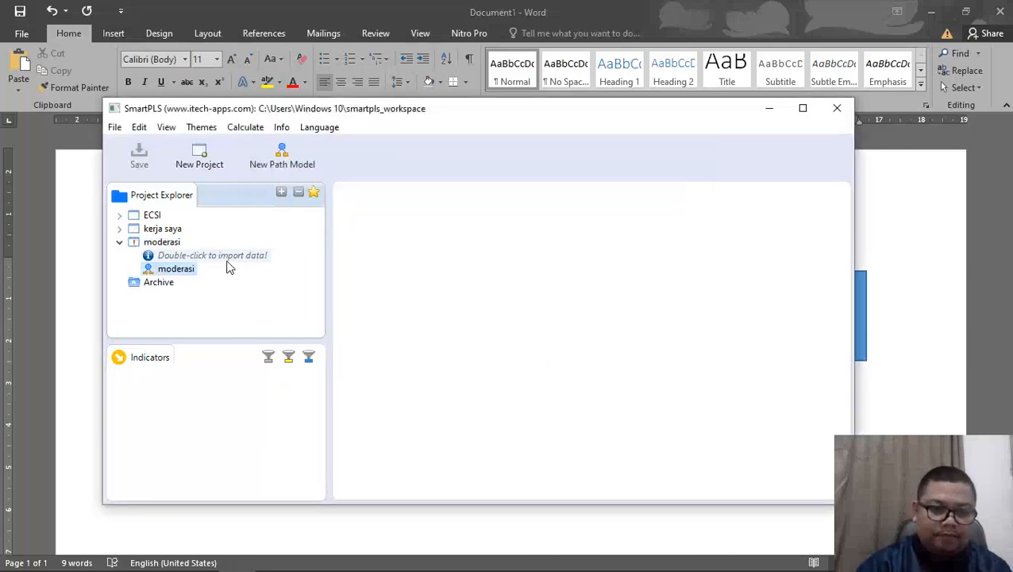
# Import the data pls file from the data bantuan folder into the moderasi project, keeping the name data pls
pyautogui.doubleClick(228, 257)
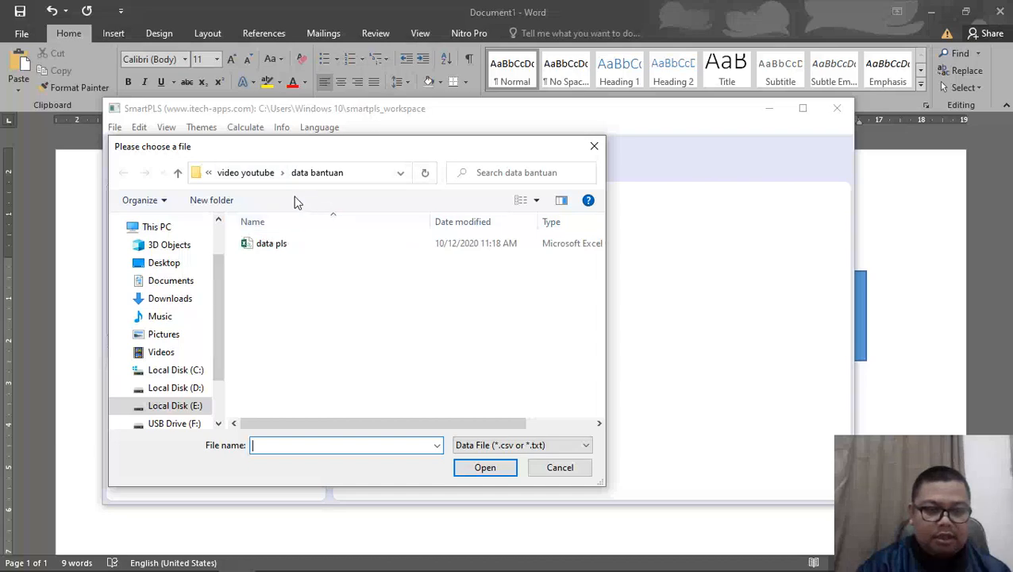
pyautogui.click(275, 246)
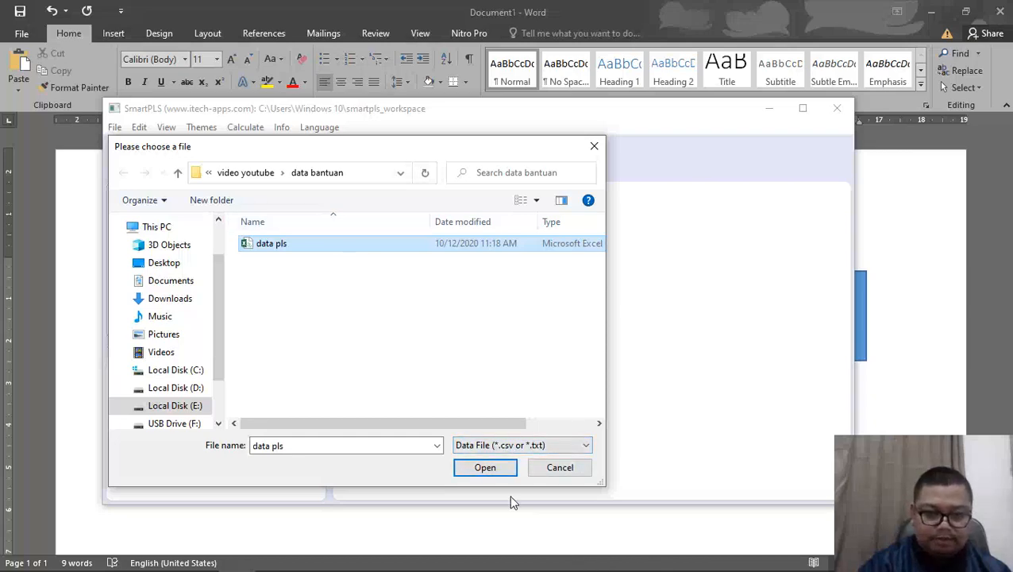
pyautogui.click(499, 469)
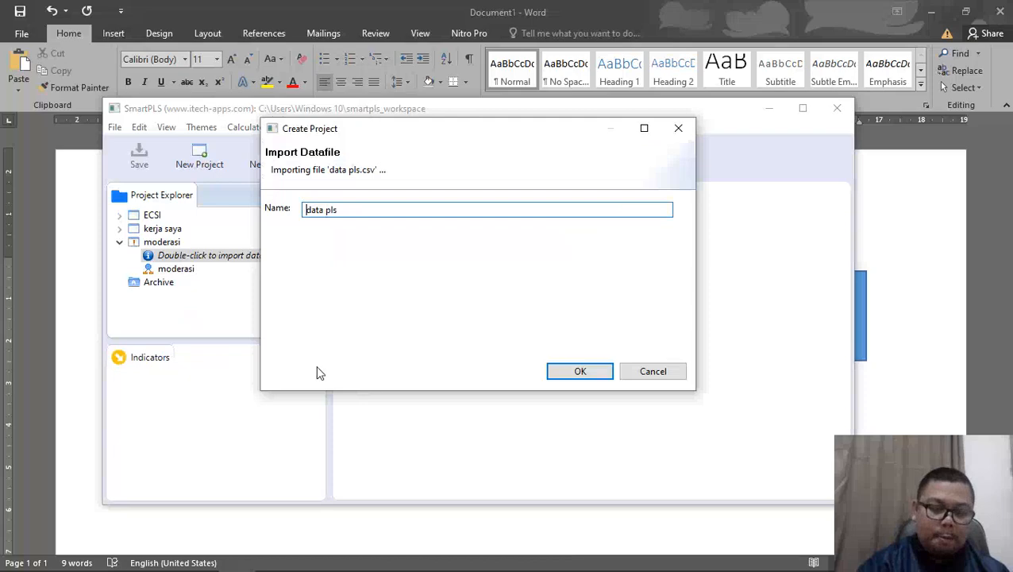
pyautogui.click(576, 378)
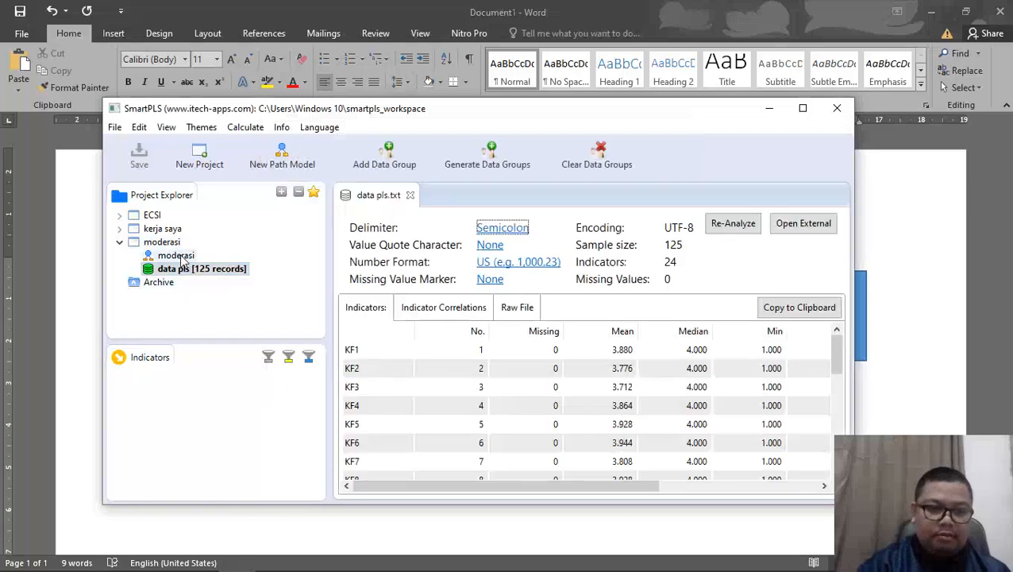
# Open the moderasi path model, look over the imported data pls file and return to the empty model
pyautogui.click(177, 256)
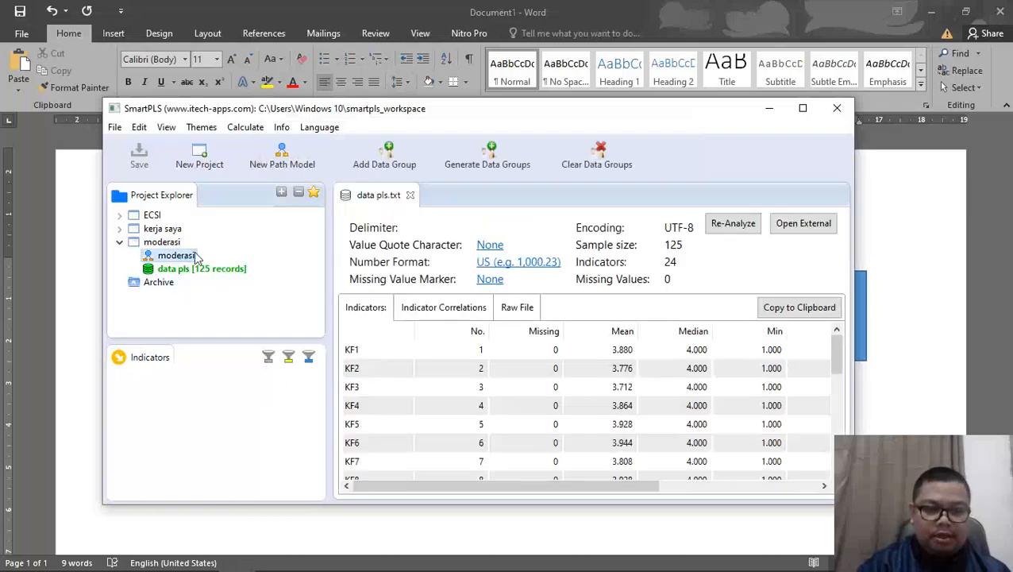
pyautogui.doubleClick(190, 258)
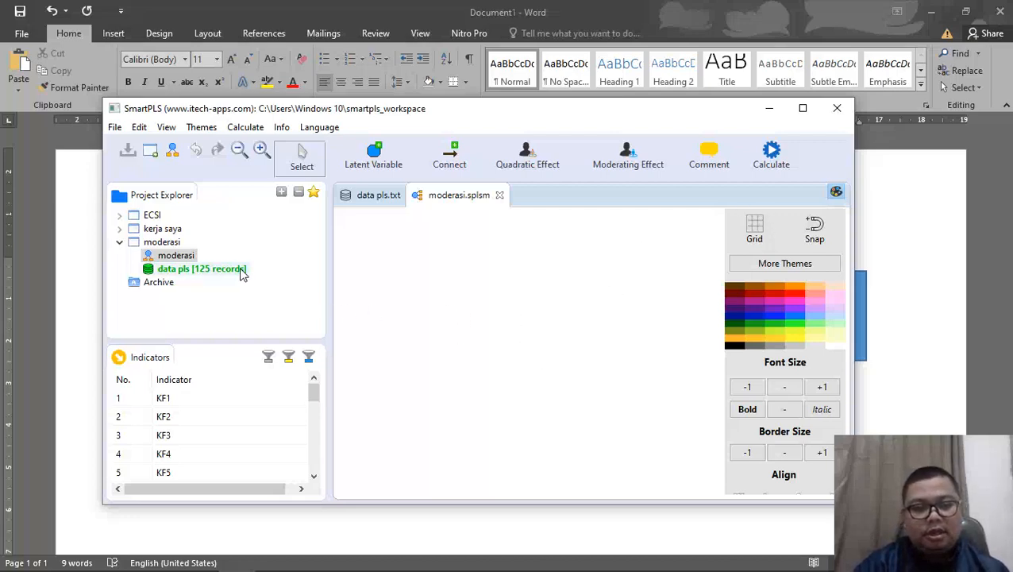
pyautogui.click(231, 270)
pyautogui.doubleClick(222, 275)
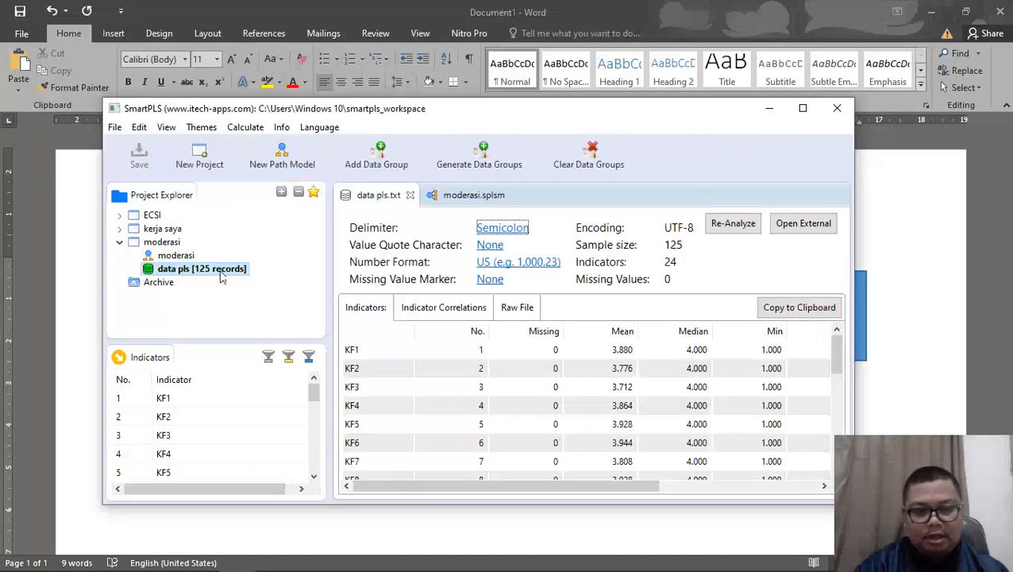
pyautogui.doubleClick(174, 256)
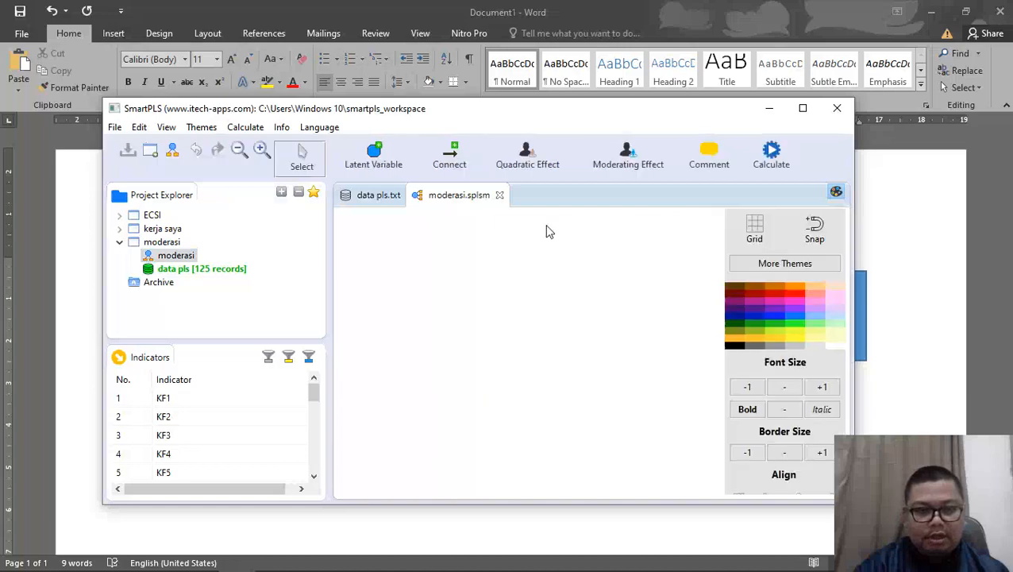
# Check the research model diagram in Word for the first variable and return to SmartPLS
pyautogui.click(176, 399)
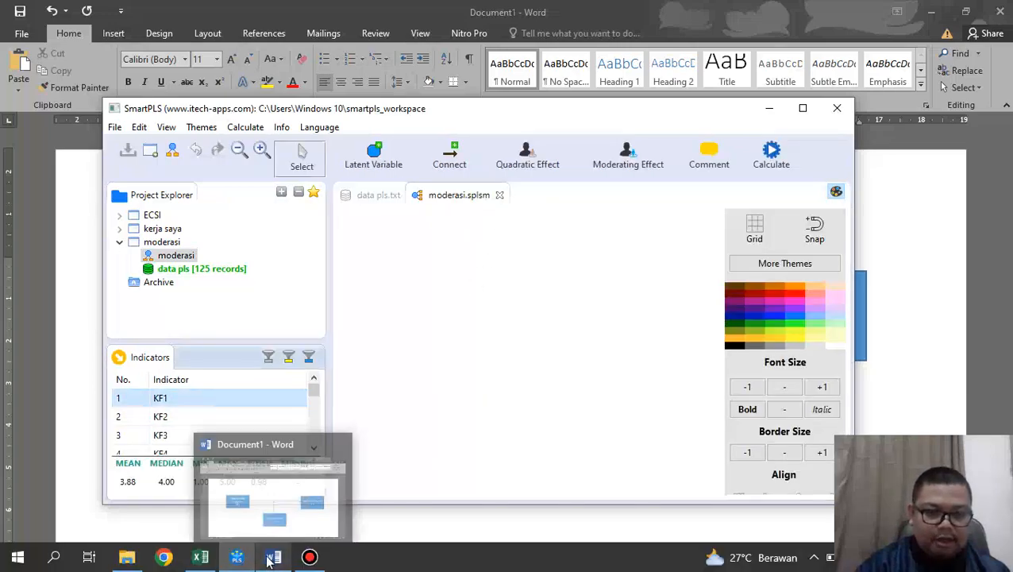
pyautogui.click(271, 557)
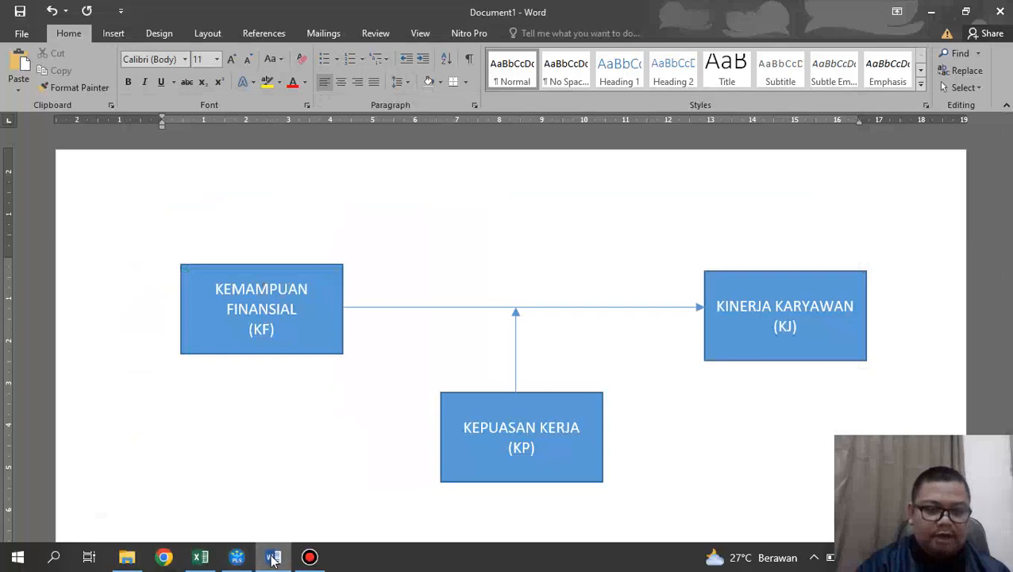
pyautogui.click(237, 557)
pyautogui.scroll(-2, 204, 417)
pyautogui.scroll(-1, 205, 418)
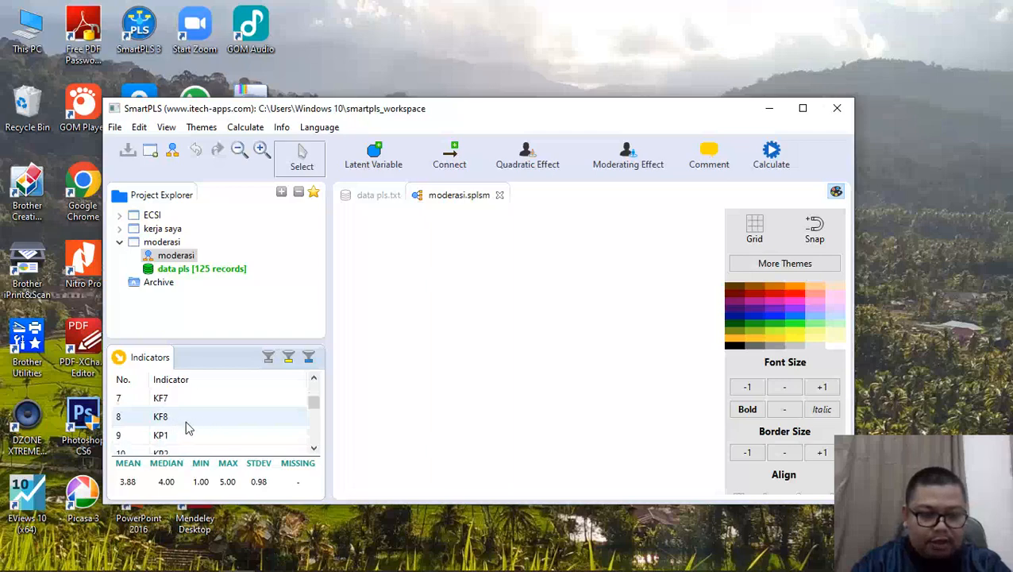
pyautogui.keyDown('shift'); pyautogui.click(167, 421); pyautogui.keyUp('shift')
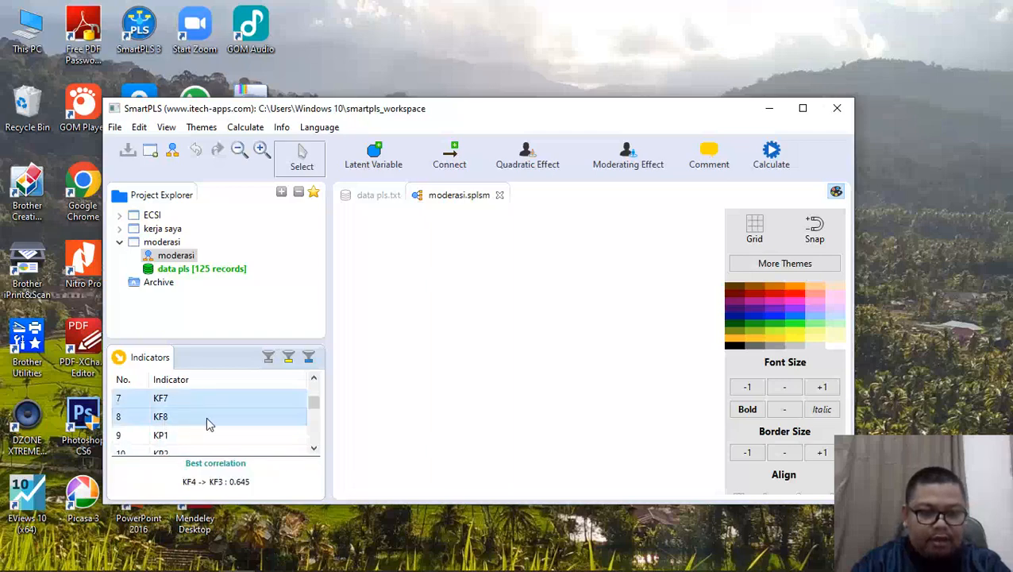
pyautogui.moveTo(204, 403); pyautogui.dragTo(322, 389)
pyautogui.hotkey('ctrl', 'a')
# Select indicators KF1 to KF8 and place them on the model canvas as one latent variable
pyautogui.click(228, 400)
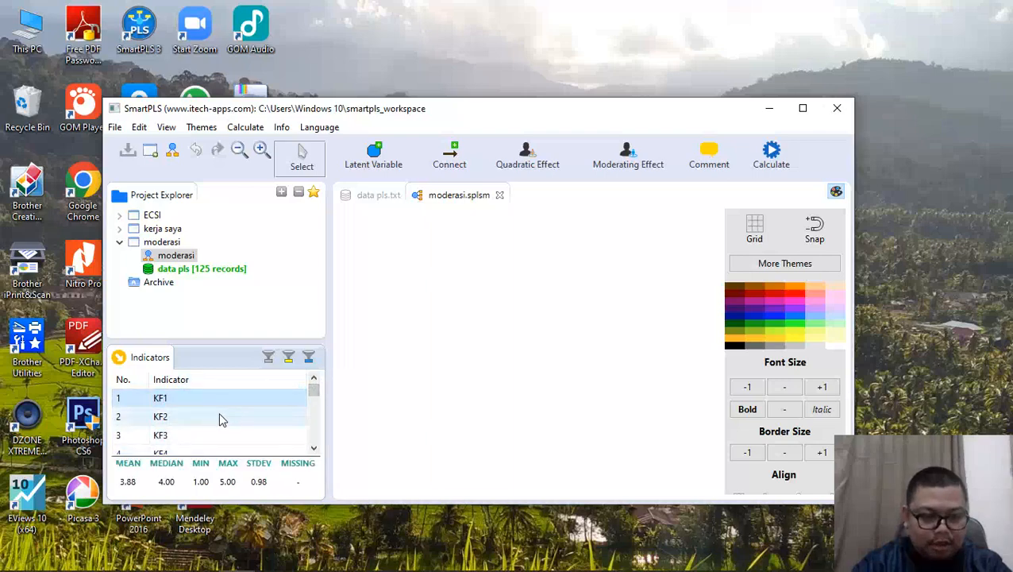
pyautogui.scroll(-3, 246, 414)
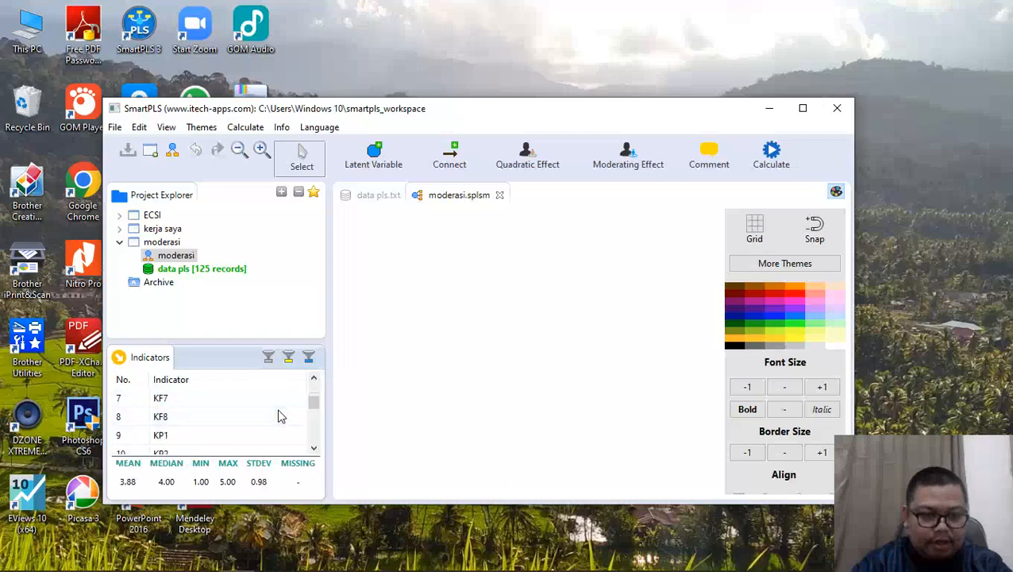
pyautogui.moveTo(190, 422); pyautogui.dragTo(499, 287)
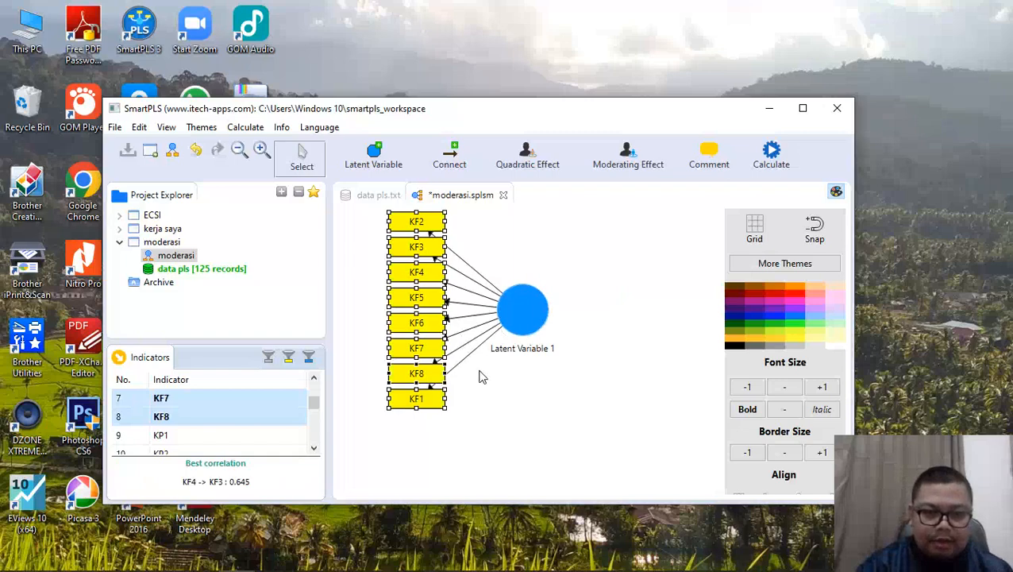
# Move the KF1 indicator above KF2 so that it heads the latent variable's indicator column
pyautogui.click(420, 407)
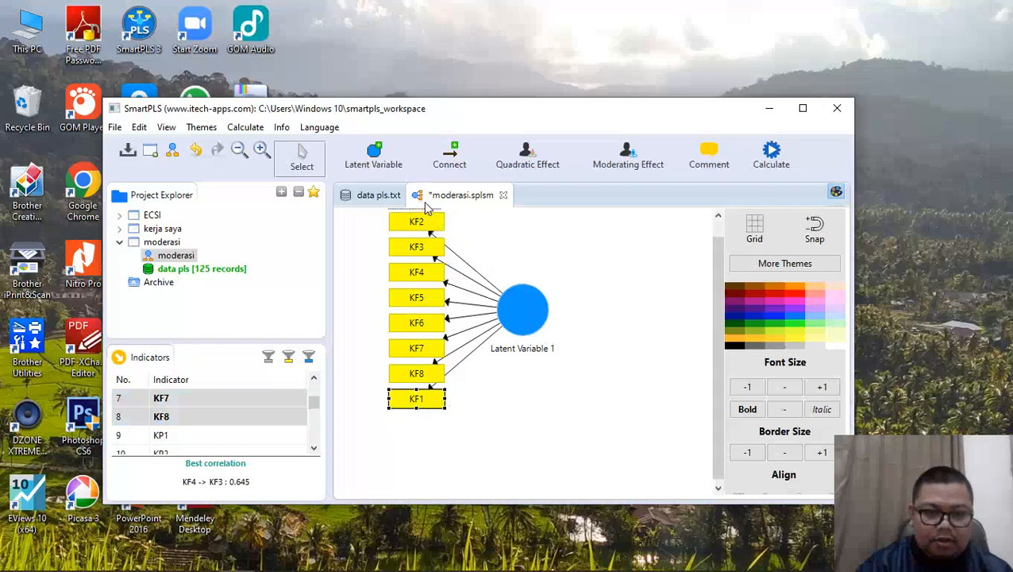
pyautogui.scroll(2, 516, 359)
pyautogui.click(530, 342)
pyautogui.scroll(1, 549, 358)
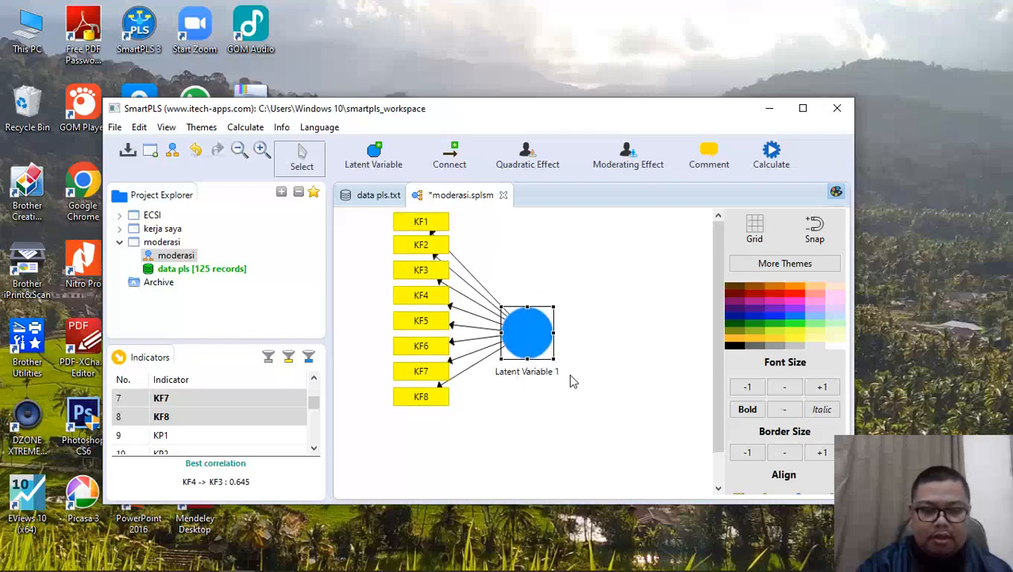
# Rename the latent variable as Kemampuan Finansial and maximize the SmartPLS window
pyautogui.rightClick(536, 342)
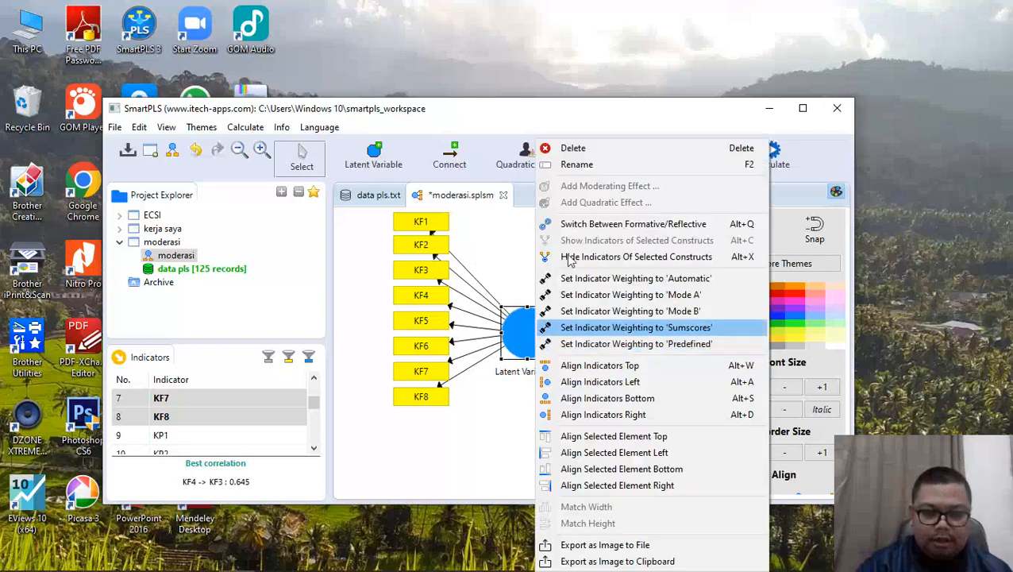
pyautogui.click(577, 164)
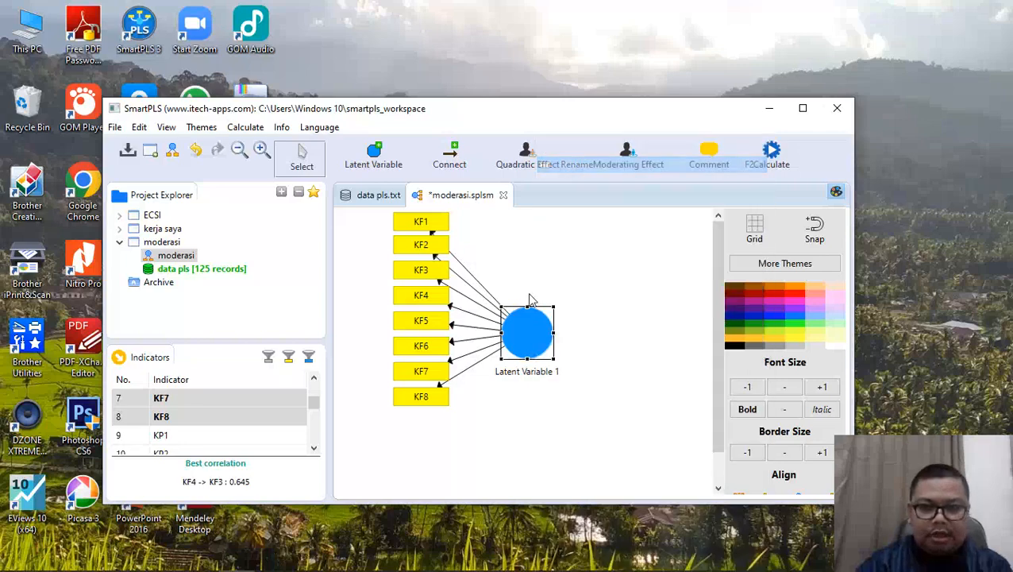
pyautogui.write('Kemampuan Finansial')
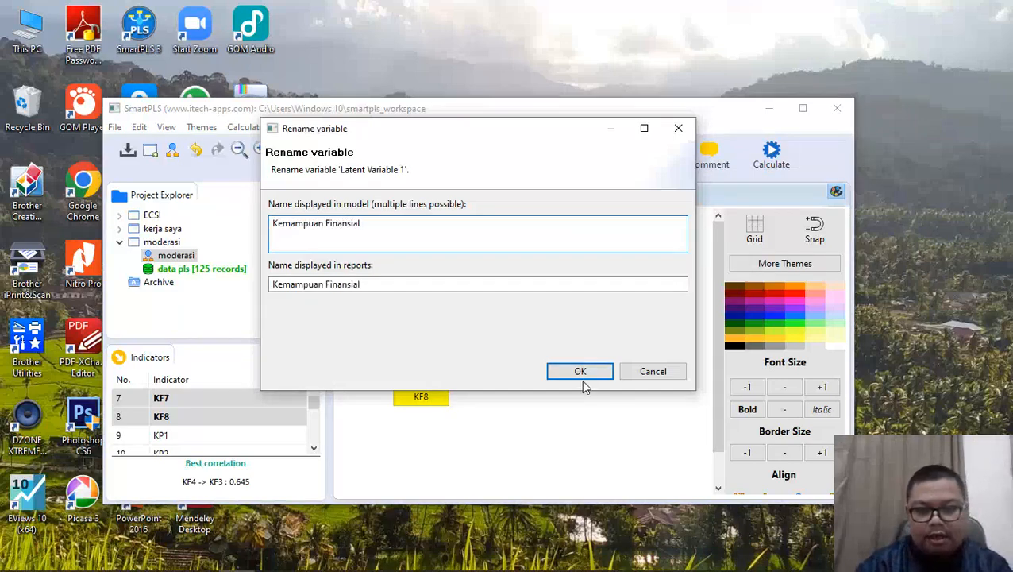
pyautogui.click(560, 373)
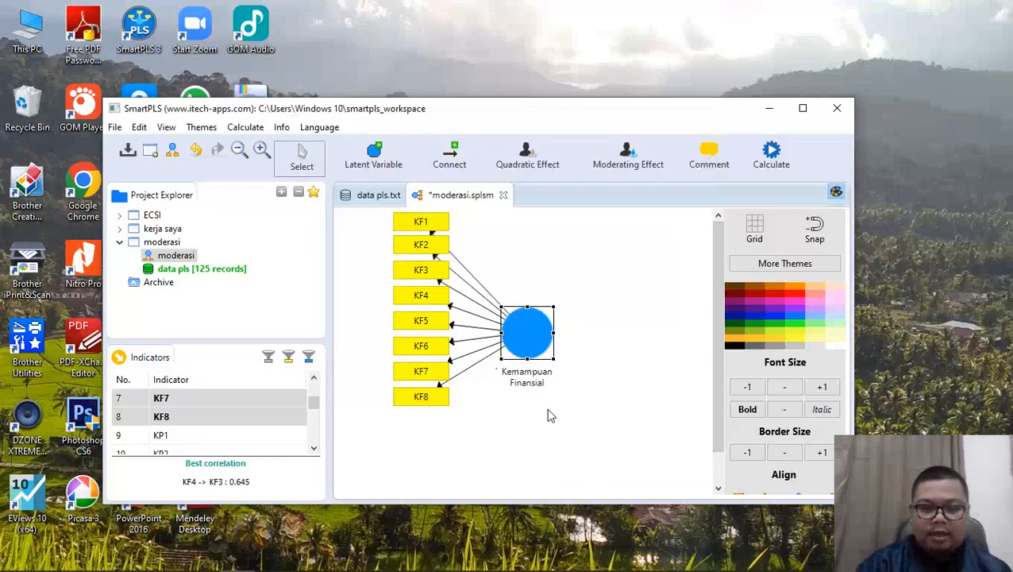
pyautogui.click(803, 108)
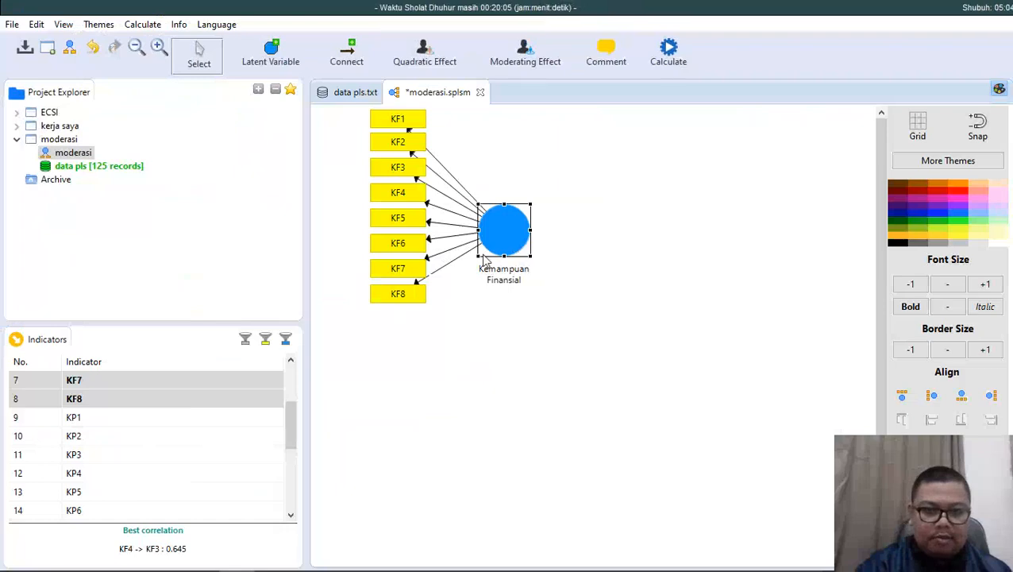
# Move the Kemampuan Finansial variable closer to the canvas's left edge, check the research diagram in Word and return to SmartPLS
pyautogui.moveTo(502, 253); pyautogui.dragTo(460, 252)
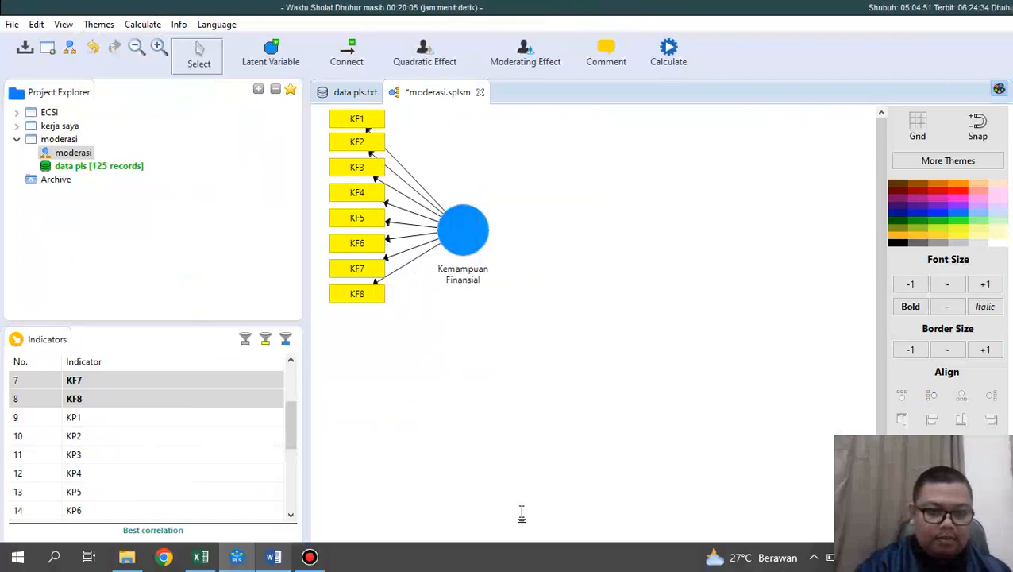
pyautogui.hotkey('alt', 'Tab')
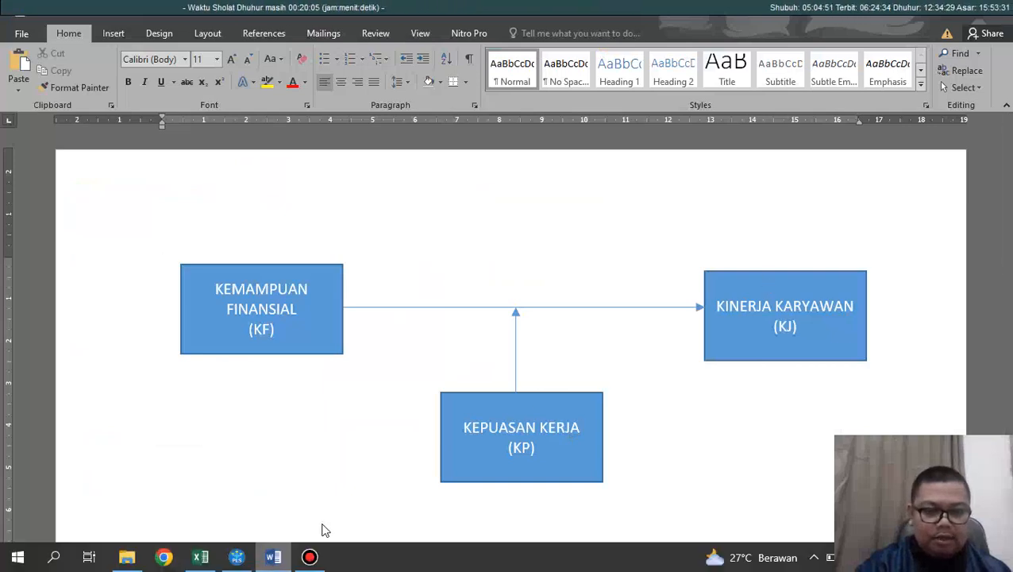
pyautogui.click(273, 558)
pyautogui.click(119, 421)
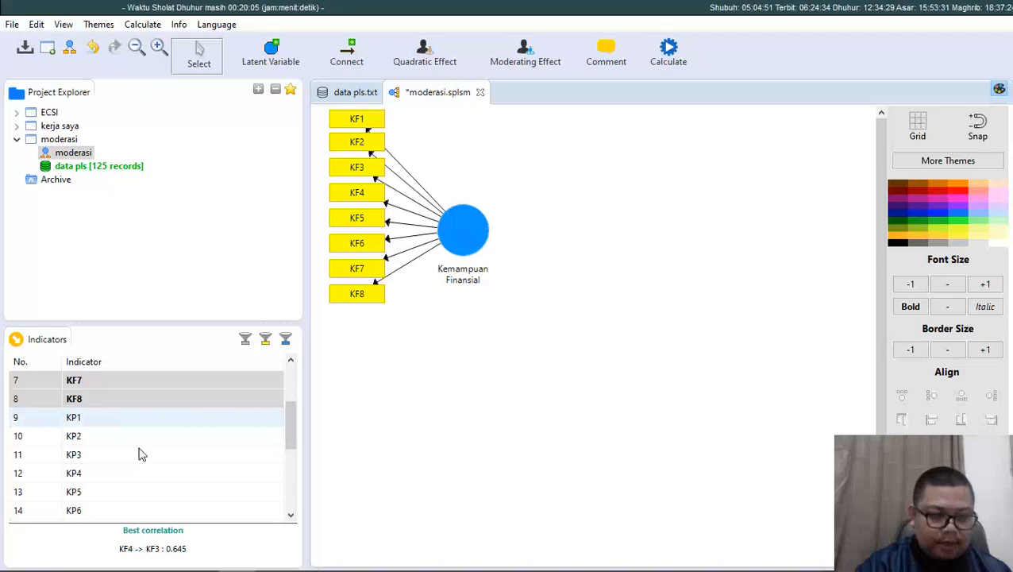
pyautogui.scroll(-1, 134, 452)
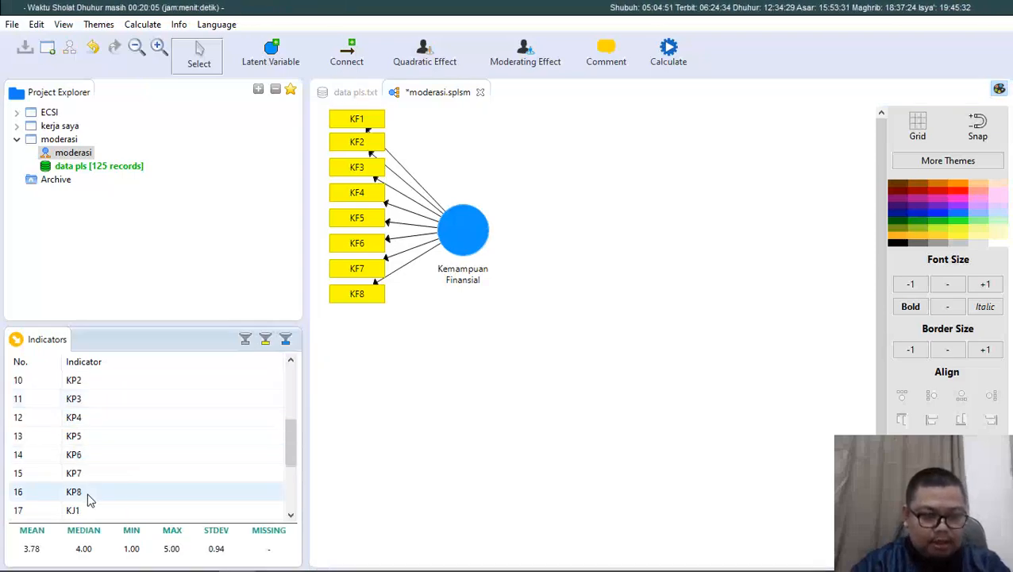
pyautogui.keyDown('shift'); pyautogui.click(97, 492); pyautogui.keyUp('shift')
pyautogui.keyDown('shift'); pyautogui.click(123, 452); pyautogui.keyUp('shift')
pyautogui.moveTo(123, 453); pyautogui.dragTo(162, 460)
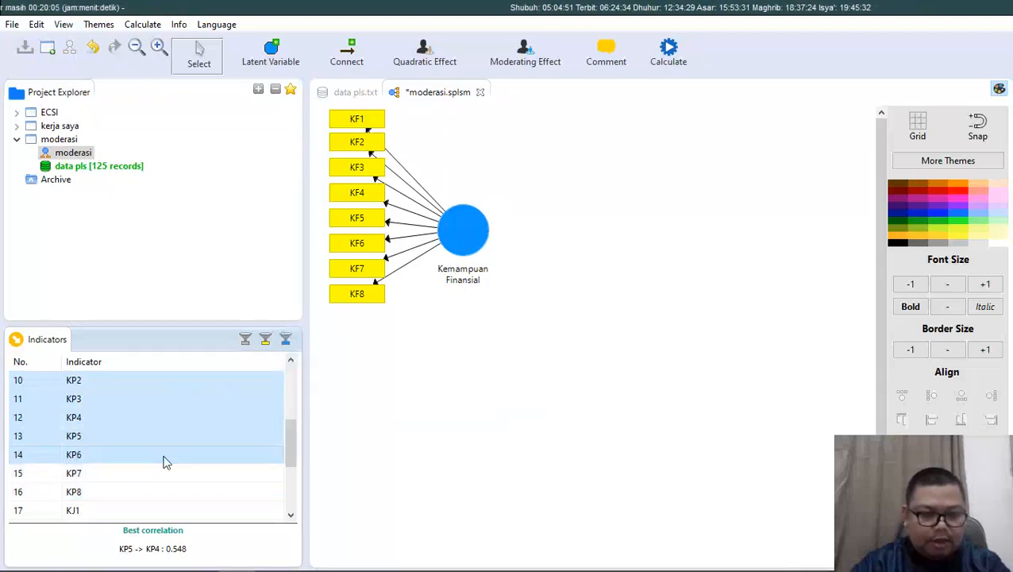
pyautogui.scroll(2, 163, 460)
pyautogui.scroll(-1, 157, 460)
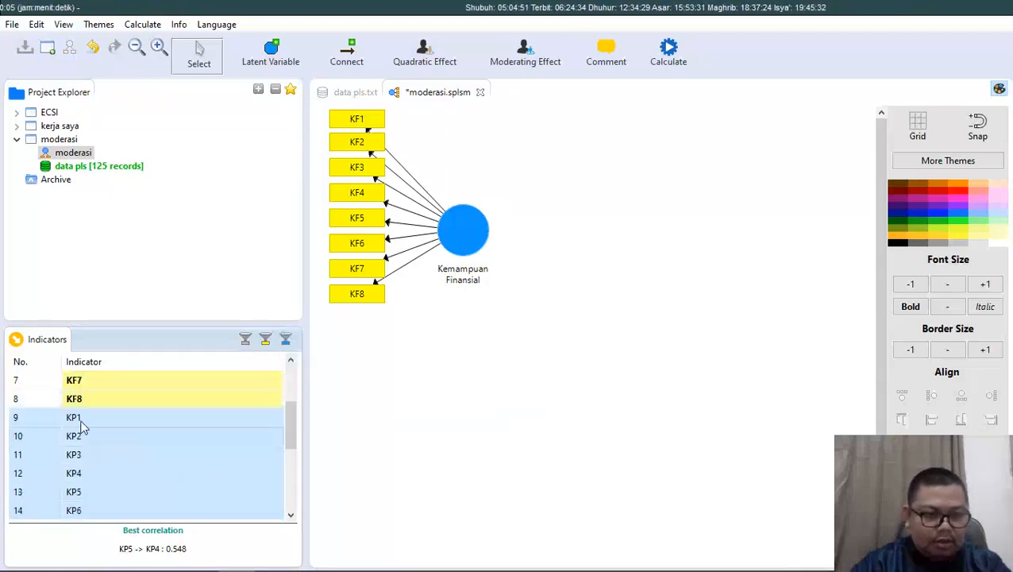
# Select indicators KP1 to KP8 and place them on the canvas as one latent variable below Kemampuan Finansial
pyautogui.click(103, 421)
pyautogui.scroll(-2, 151, 454)
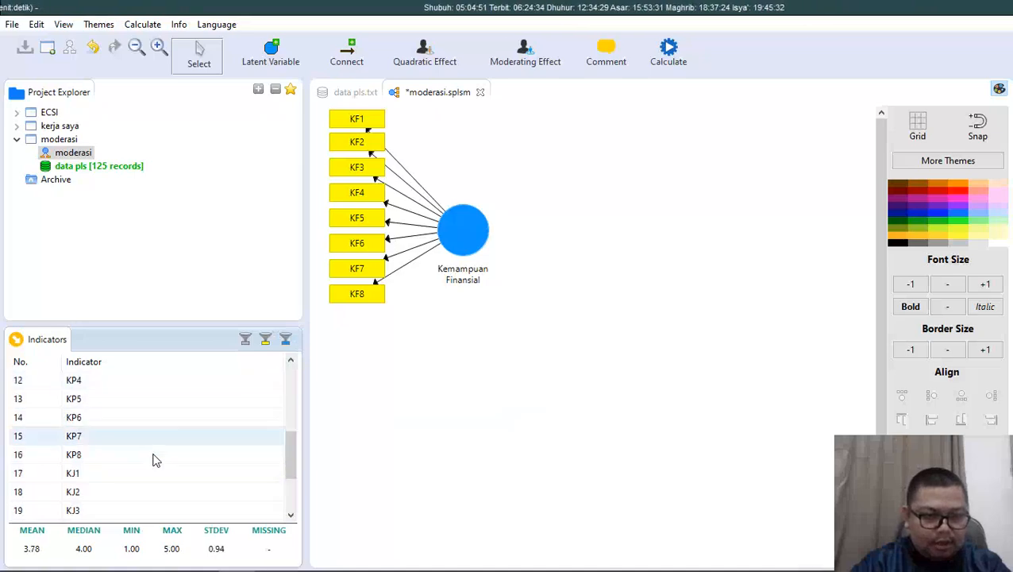
pyautogui.keyDown('shift'); pyautogui.click(86, 456); pyautogui.keyUp('shift')
pyautogui.moveTo(87, 456); pyautogui.dragTo(539, 401)
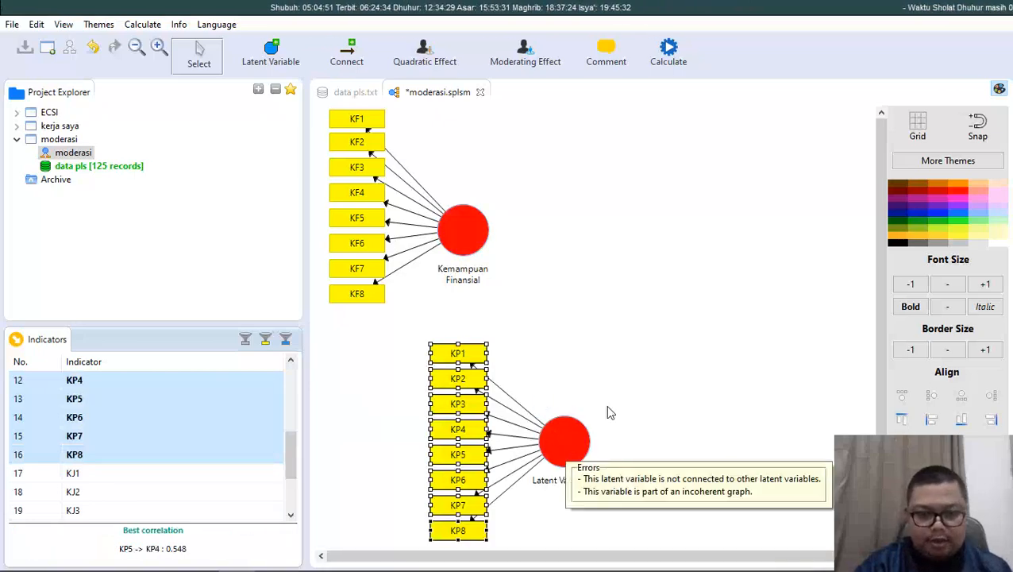
# Align the KP indicators below their latent variable and move the construct up to the middle of the canvas
pyautogui.moveTo(584, 448); pyautogui.dragTo(622, 400)
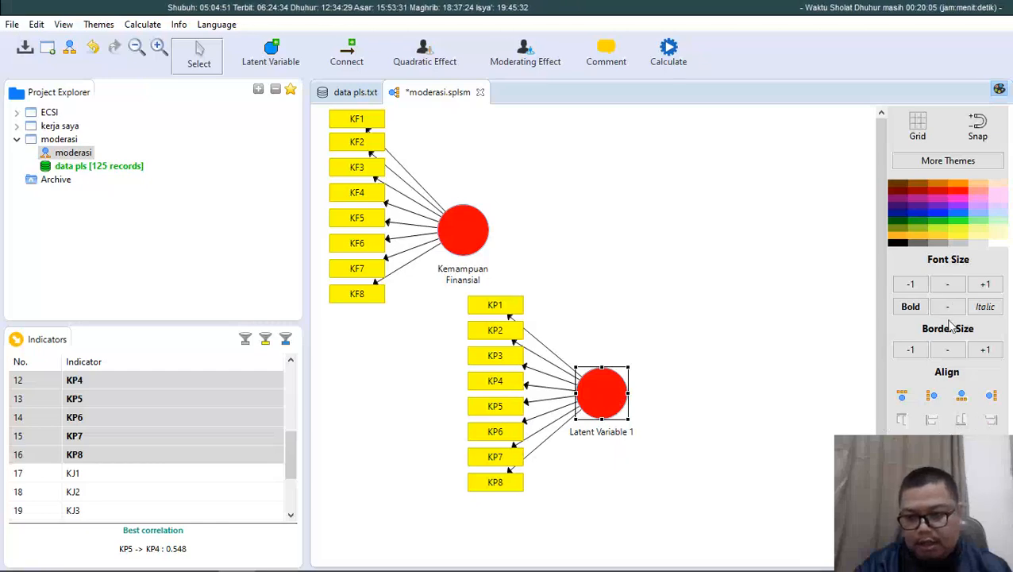
pyautogui.click(961, 396)
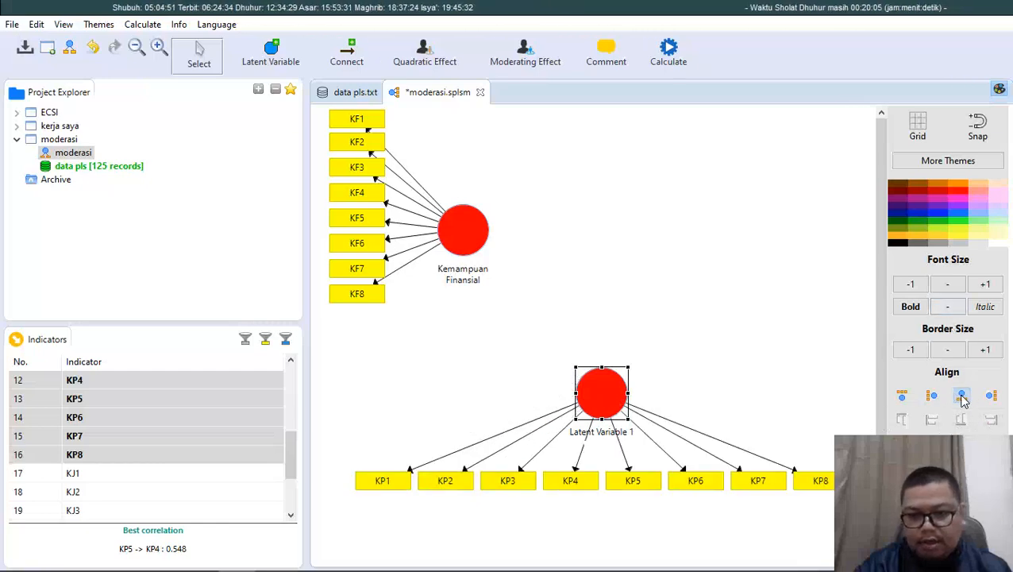
pyautogui.moveTo(652, 347); pyautogui.dragTo(640, 318)
# Rename the latent variable of the KP indicators as Kepuasan Kerja
pyautogui.rightClick(639, 319)
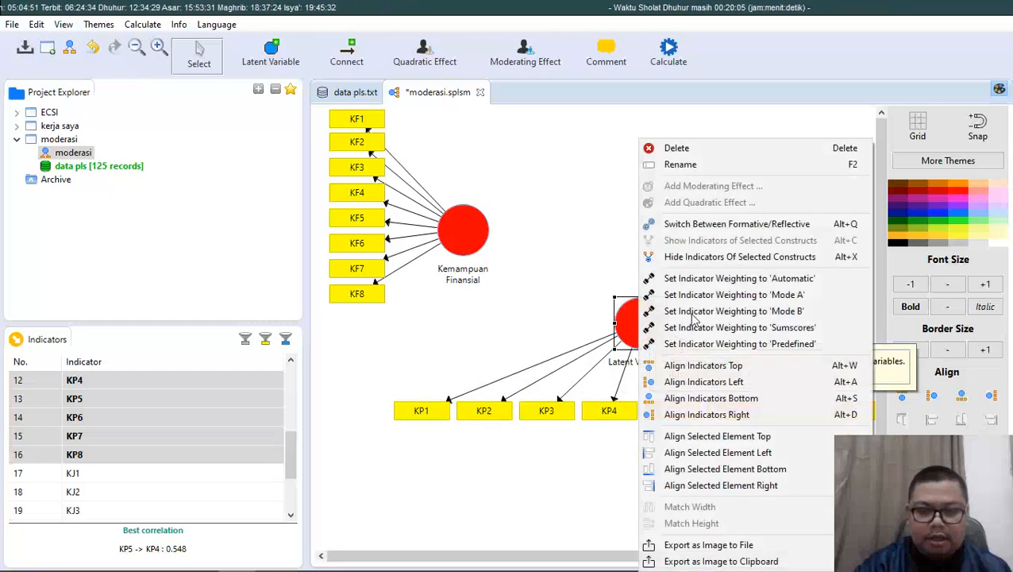
pyautogui.click(687, 164)
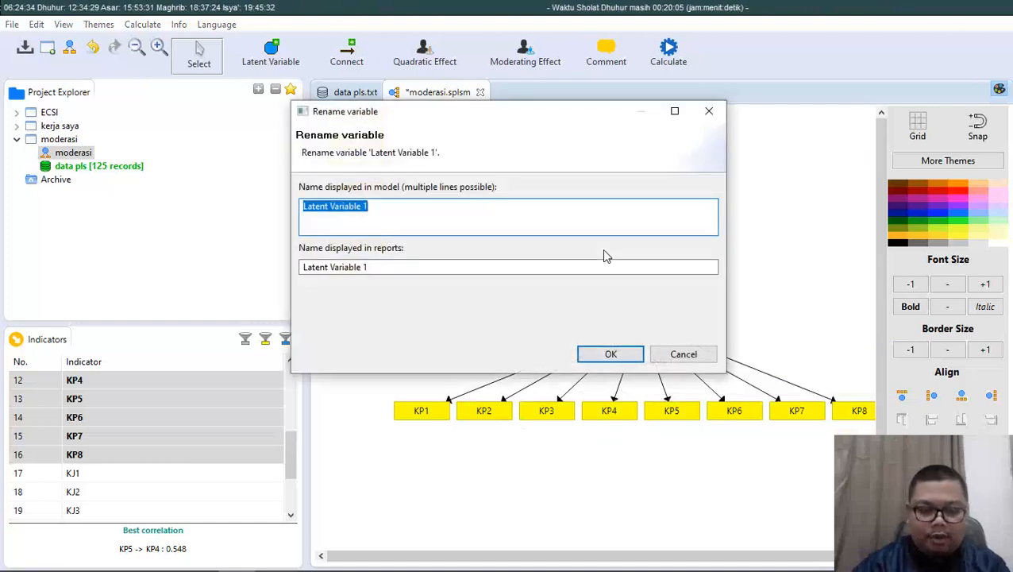
pyautogui.write('Kepuasa')
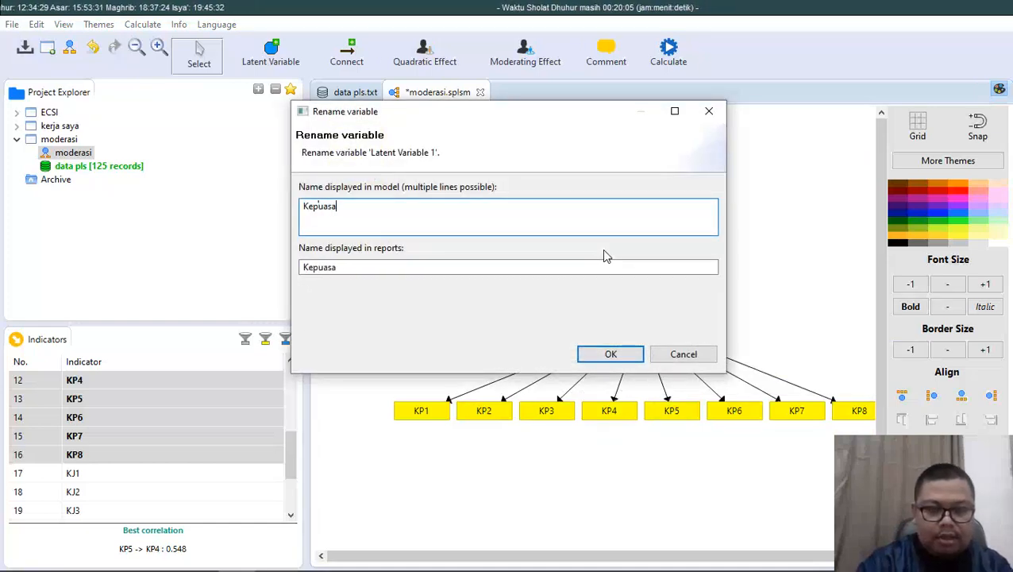
pyautogui.write('n Kerja')
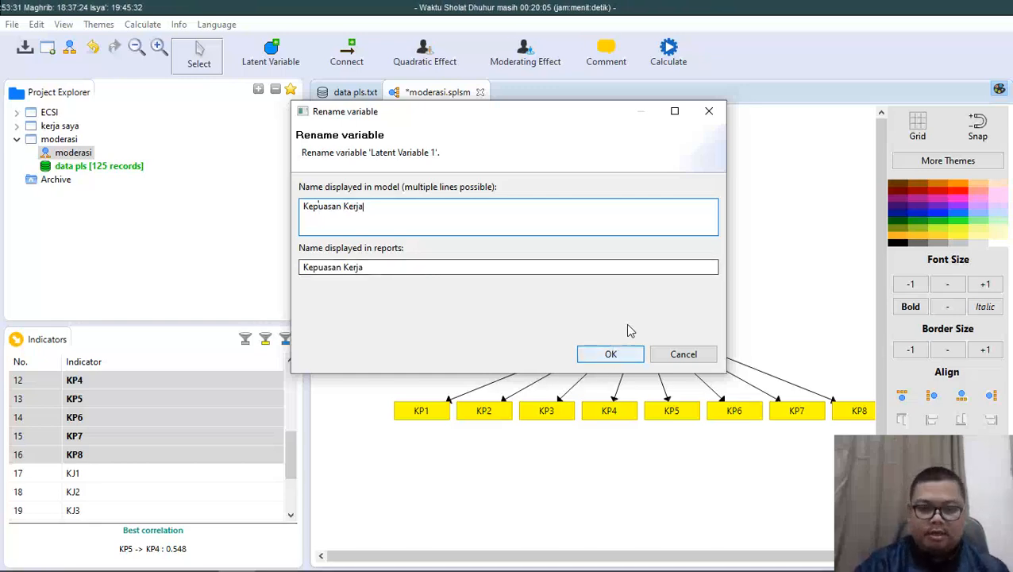
pyautogui.click(613, 353)
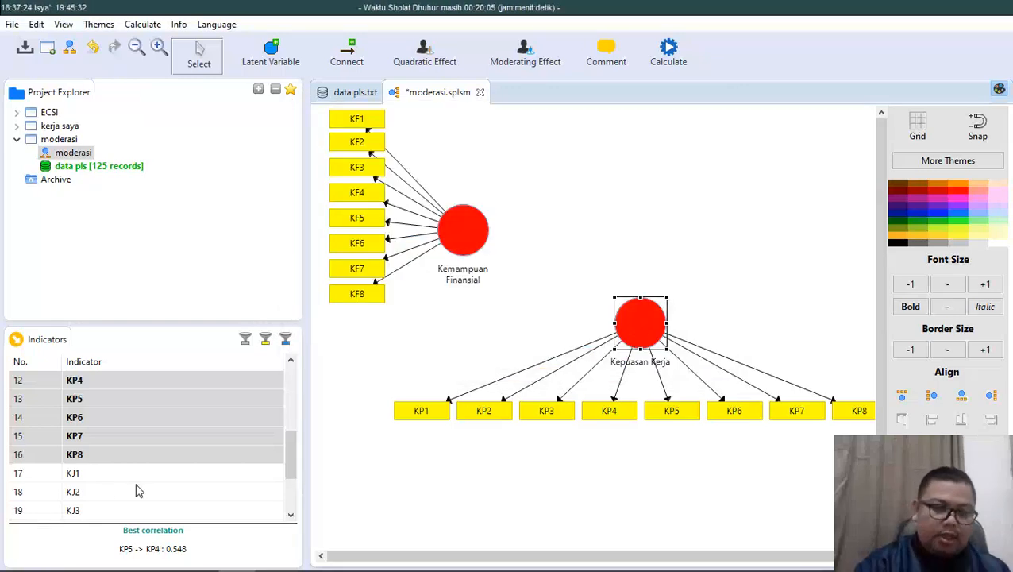
# Place indicators KJ1 to KJ8 opposite Kemampuan Finansial as one latent variable, with the indicators aligned on its right side
pyautogui.click(205, 442)
pyautogui.scroll(-2, 206, 443)
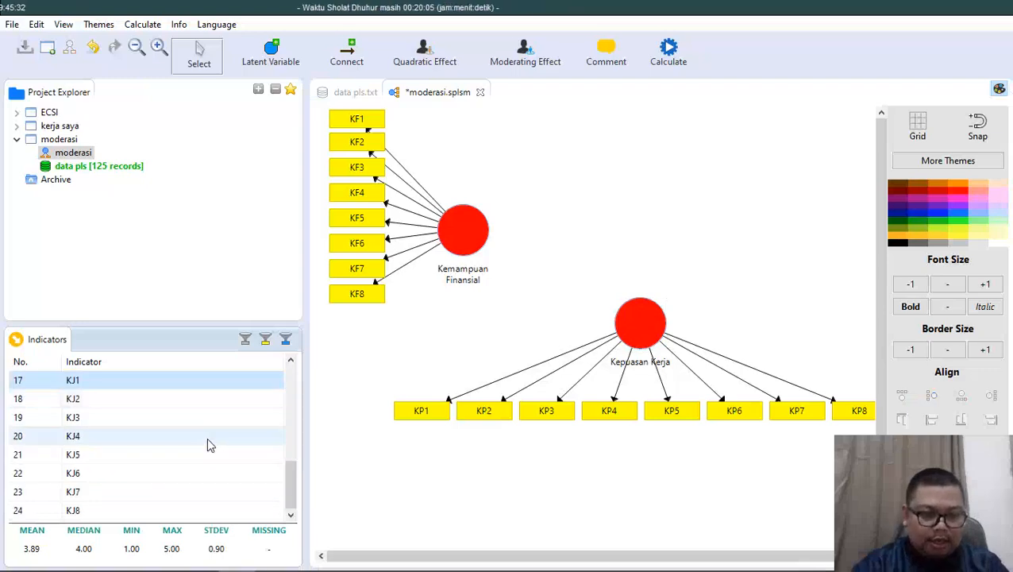
pyautogui.keyDown('shift'); pyautogui.click(133, 516); pyautogui.keyUp('shift')
pyautogui.moveTo(133, 517); pyautogui.dragTo(789, 240)
pyautogui.click(992, 396)
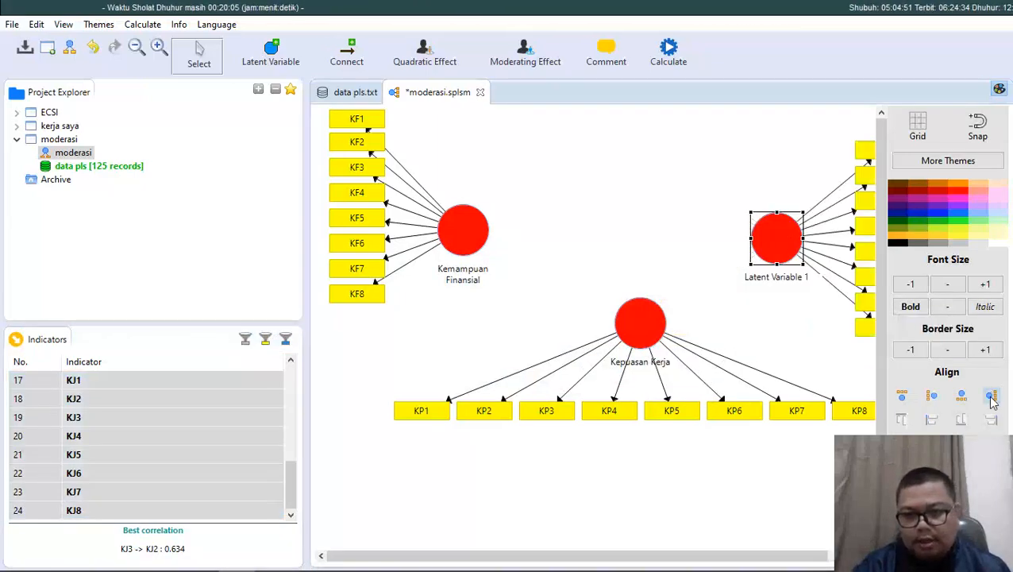
# Shift the KJ latent variable and Kepuasan Kerja leftward so that all their indicators fit on the visible canvas
pyautogui.moveTo(762, 237); pyautogui.dragTo(731, 234)
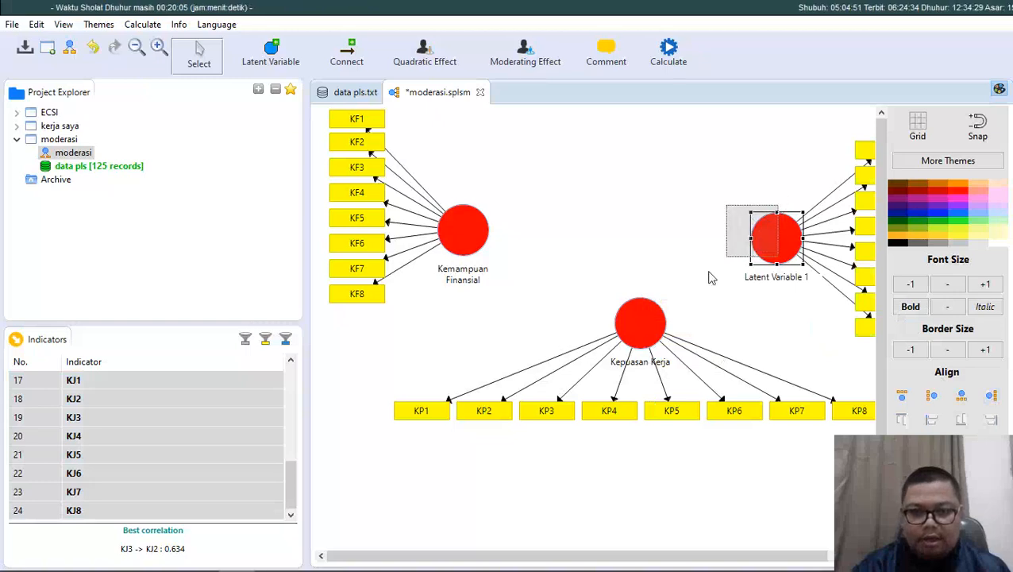
pyautogui.moveTo(645, 319); pyautogui.dragTo(592, 317)
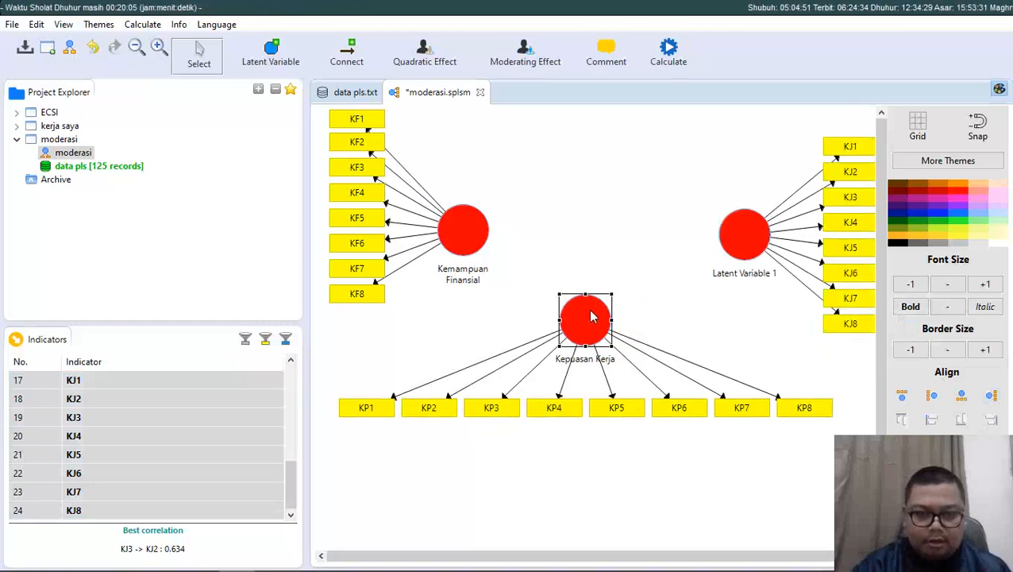
pyautogui.moveTo(719, 244)
pyautogui.mouseDown()
pyautogui.moveTo(695, 242)
pyautogui.moveTo(732, 249)
pyautogui.moveTo(722, 242)
pyautogui.mouseUp()
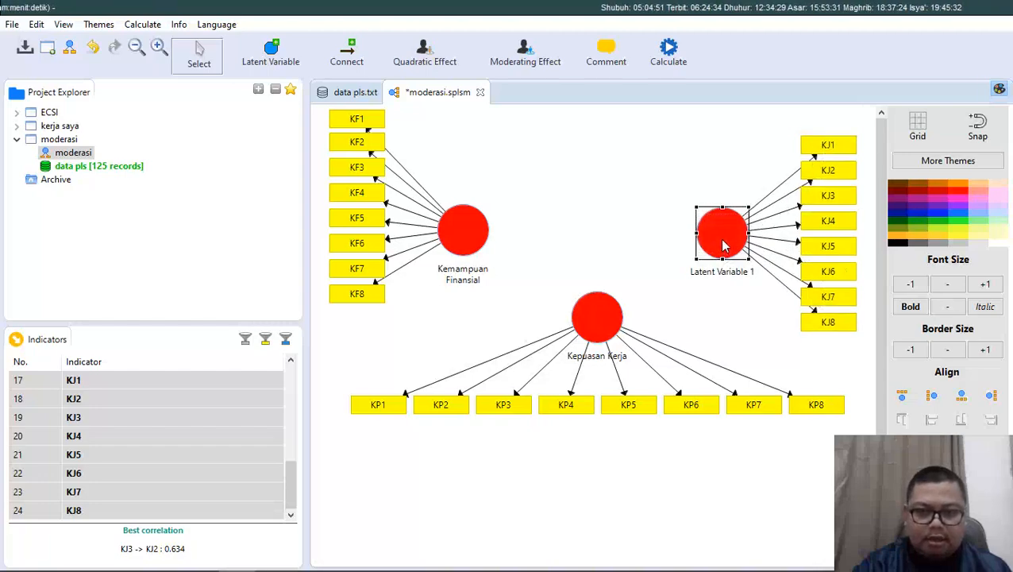
# Rename the latent variable of the KJ indicators as Kinerja Karyawan
pyautogui.rightClick(722, 235)
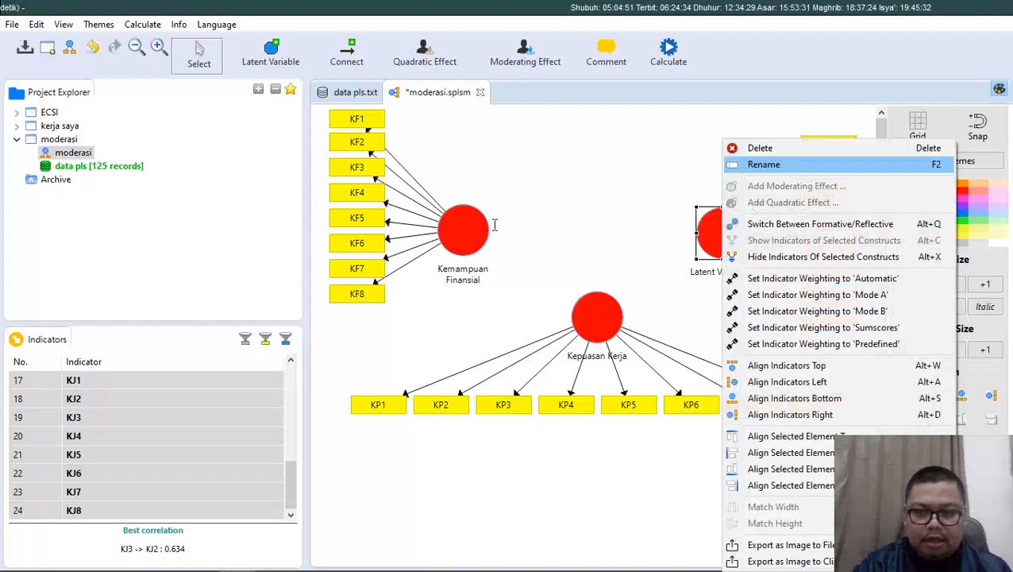
pyautogui.press('Return')
pyautogui.write('Kinerja Karyawan')
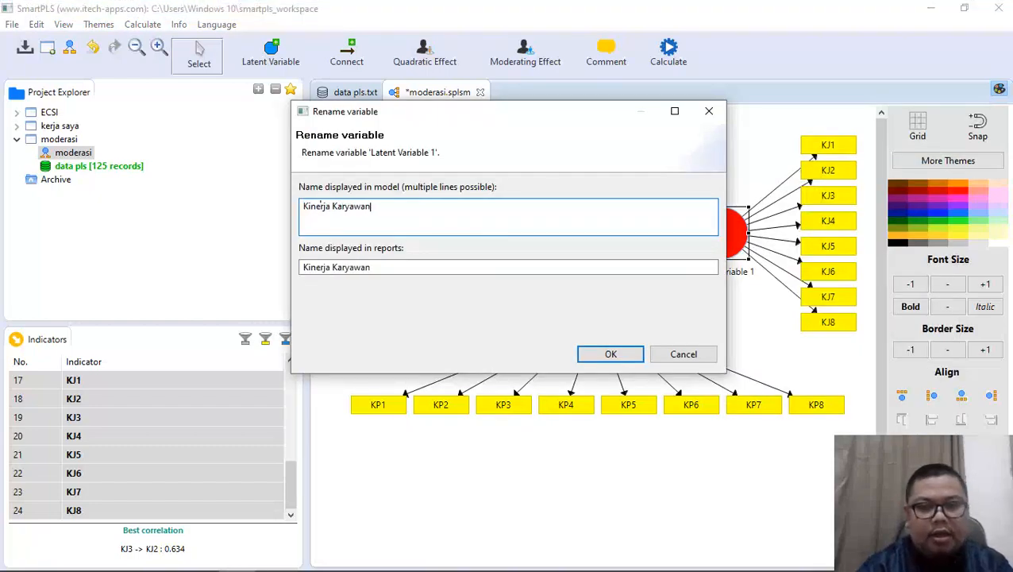
pyautogui.click(611, 354)
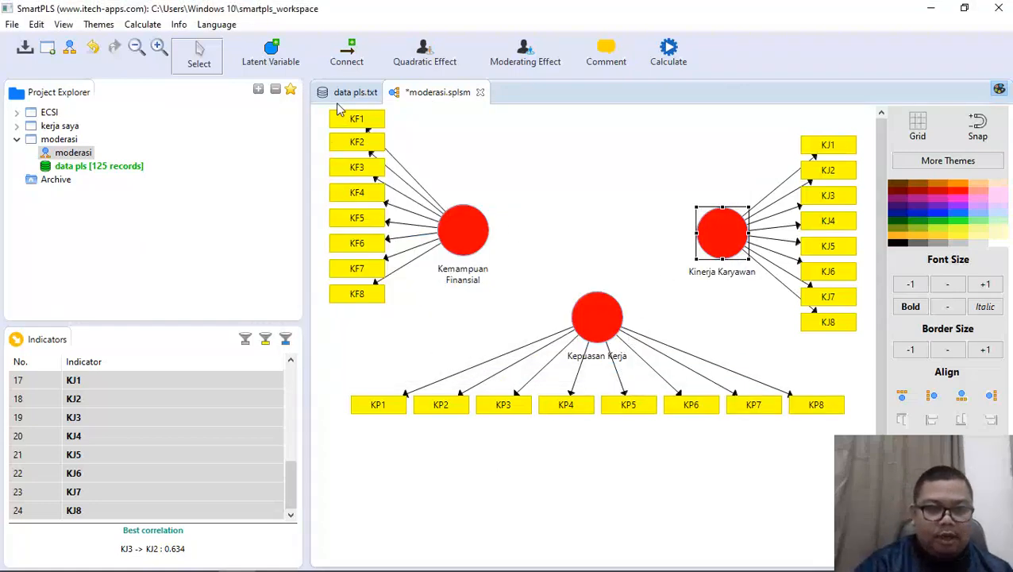
# Connect Kemampuan Finansial and Kepuasan Kerja each to Kinerja Karyawan with a path arrow, and return to selection mode
pyautogui.click(347, 57)
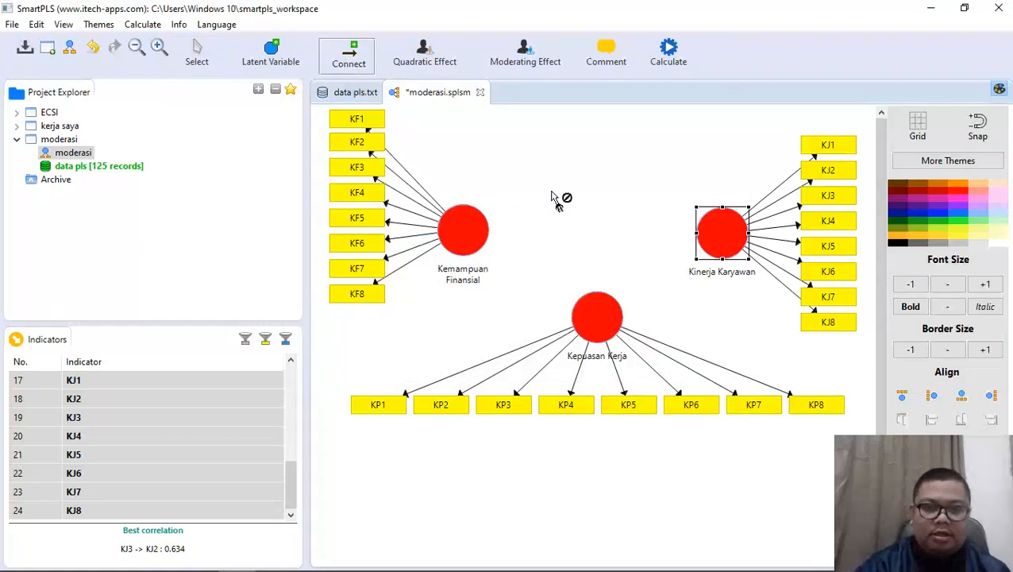
pyautogui.click(480, 232)
pyautogui.click(725, 241)
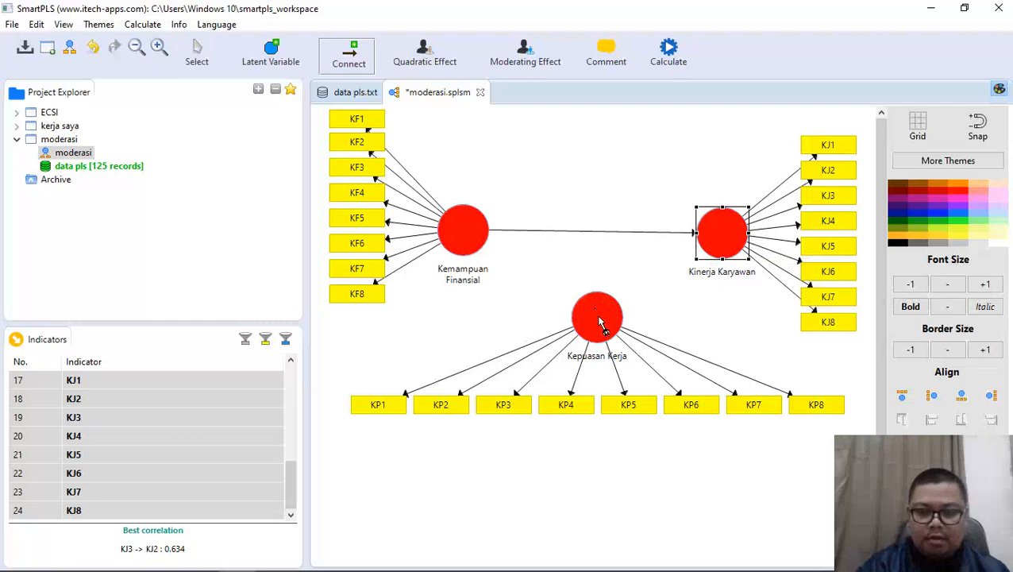
pyautogui.click(599, 322)
pyautogui.click(726, 239)
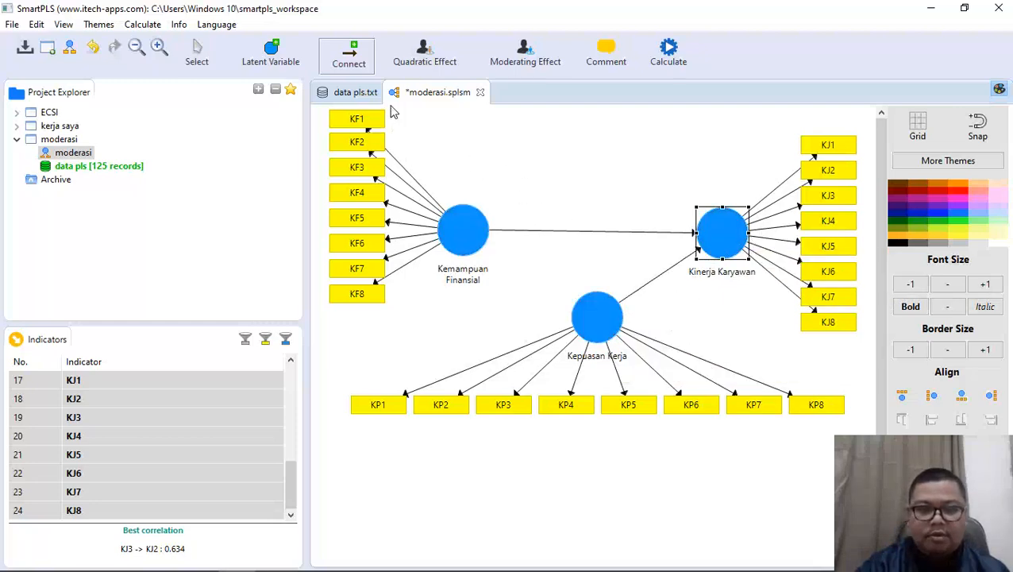
pyautogui.click(197, 63)
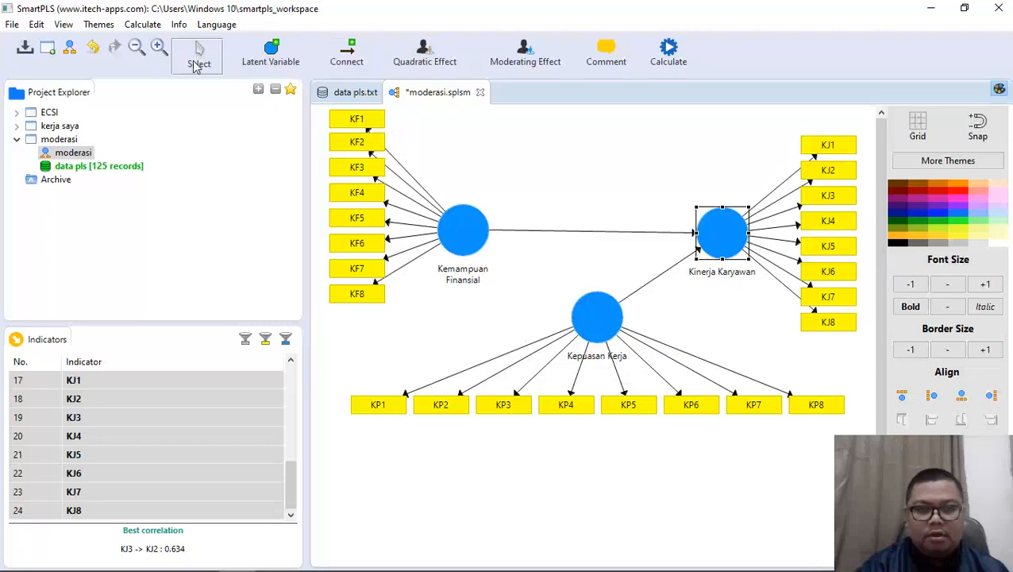
# Add a moderating effect on Kinerja Karyawan with Kepuasan Kerja as moderator and Kemampuan Finansial as independent variable, using the Two Stage method
pyautogui.rightClick(725, 242)
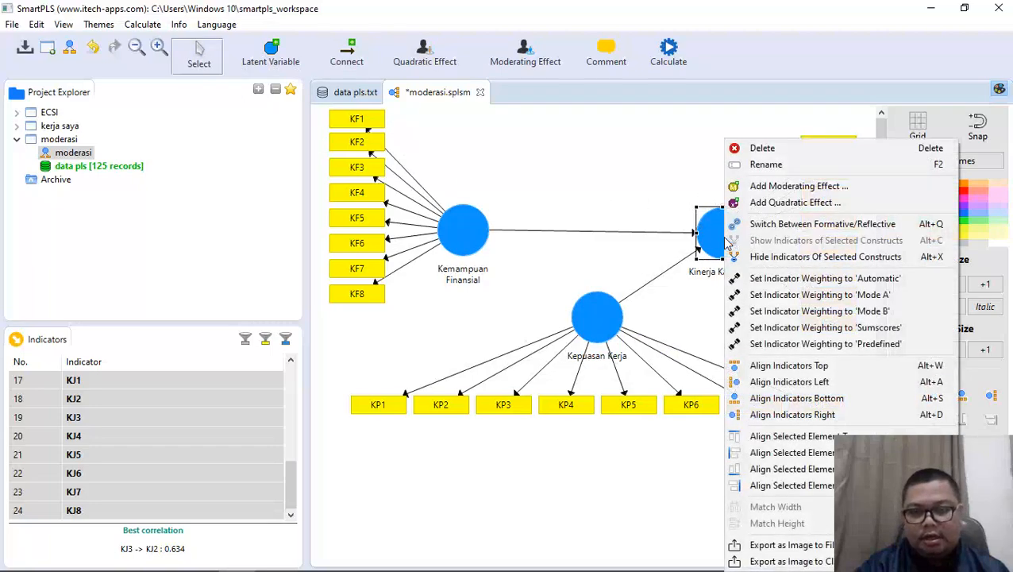
pyautogui.click(720, 242)
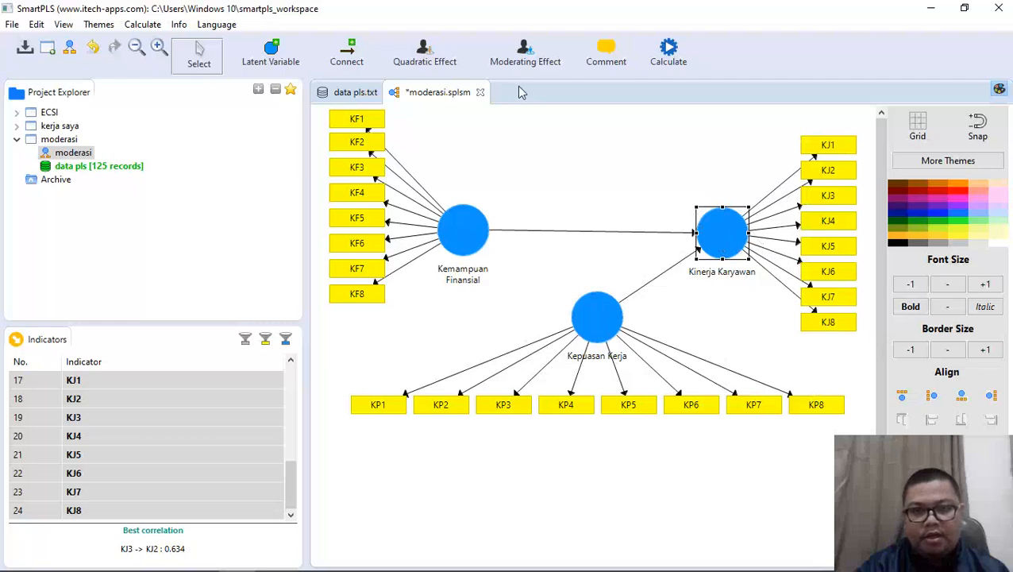
pyautogui.click(520, 62)
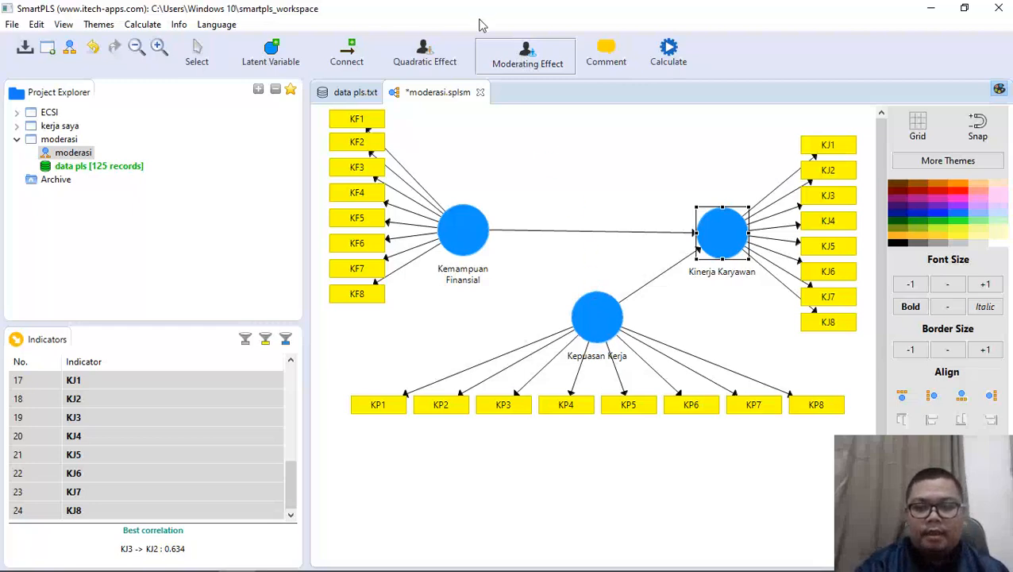
pyautogui.click(727, 238)
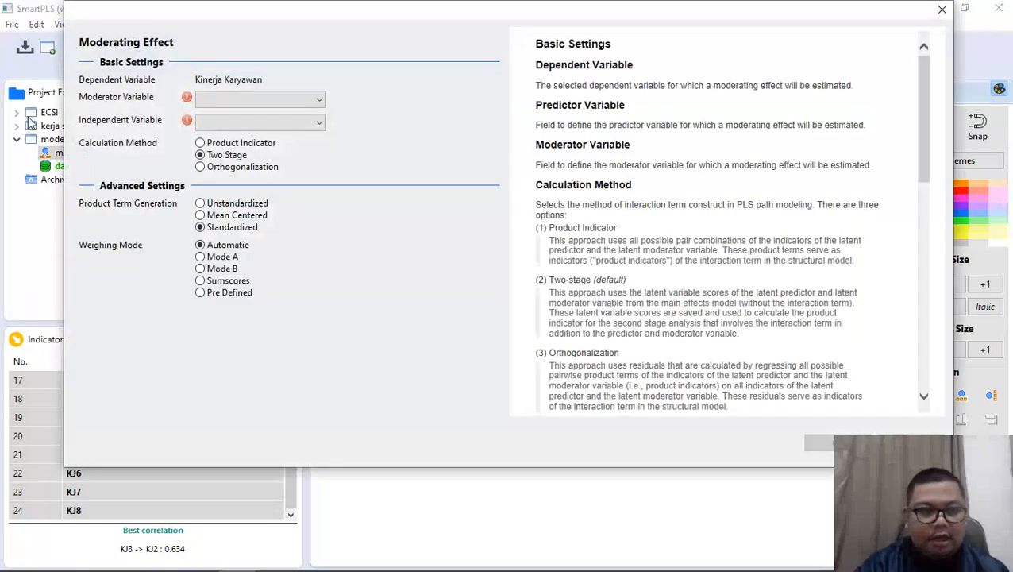
pyautogui.click(317, 101)
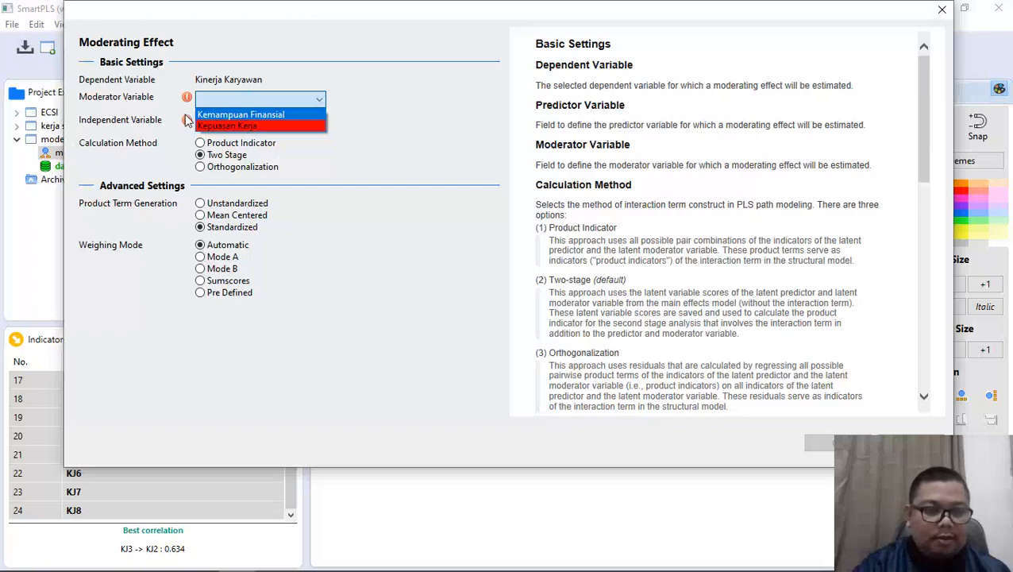
pyautogui.click(238, 126)
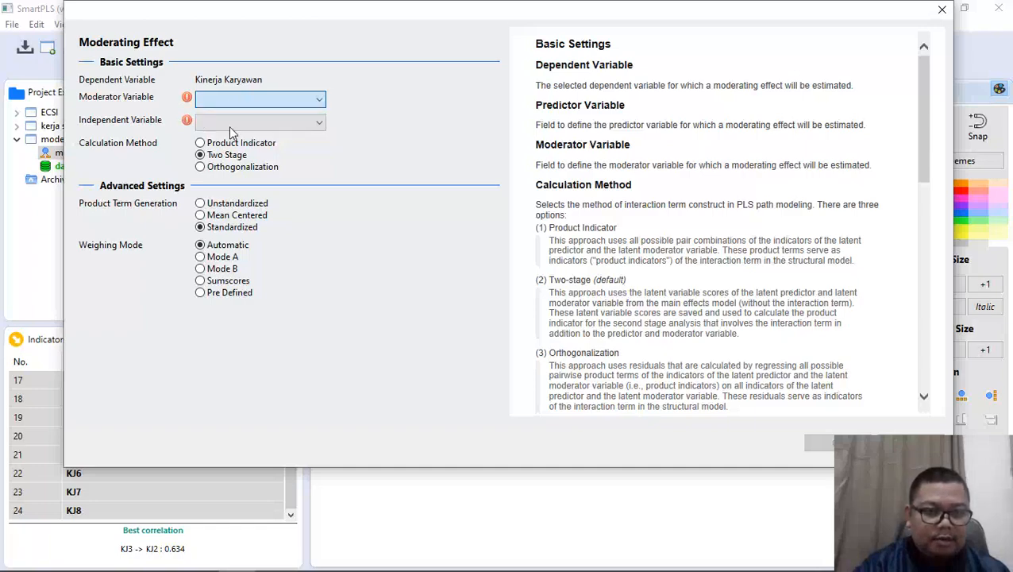
pyautogui.click(319, 123)
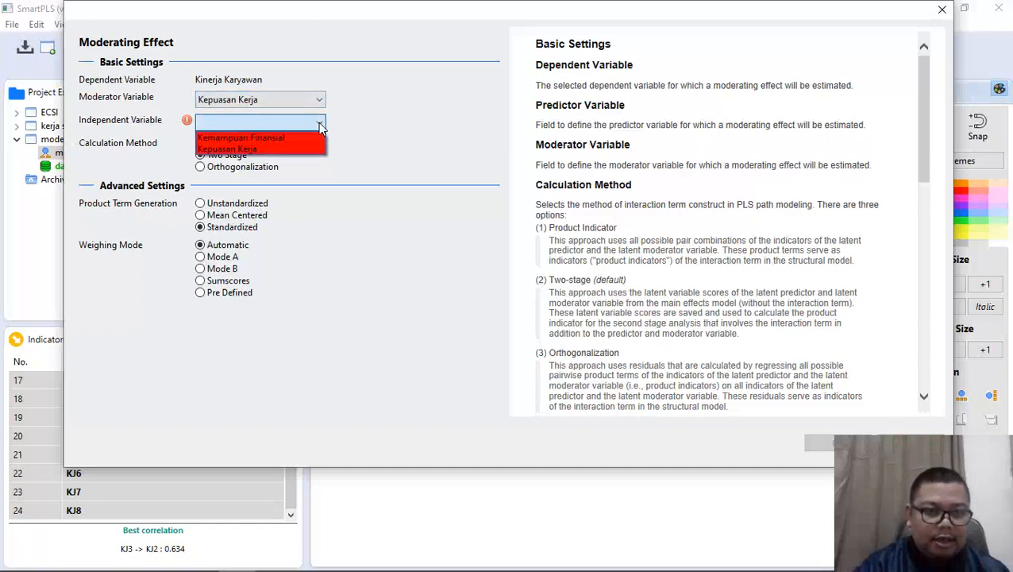
pyautogui.click(274, 139)
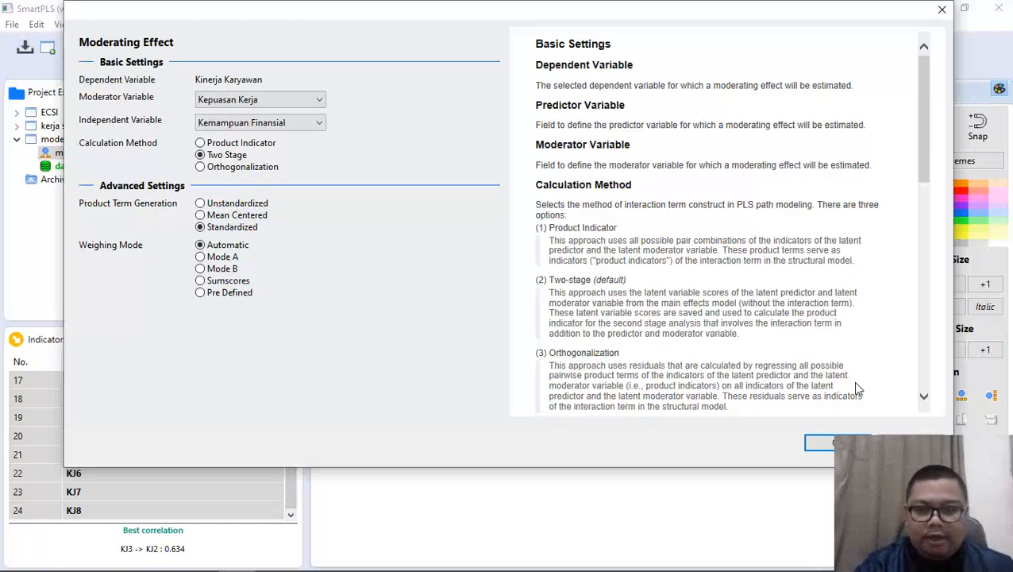
pyautogui.click(804, 443)
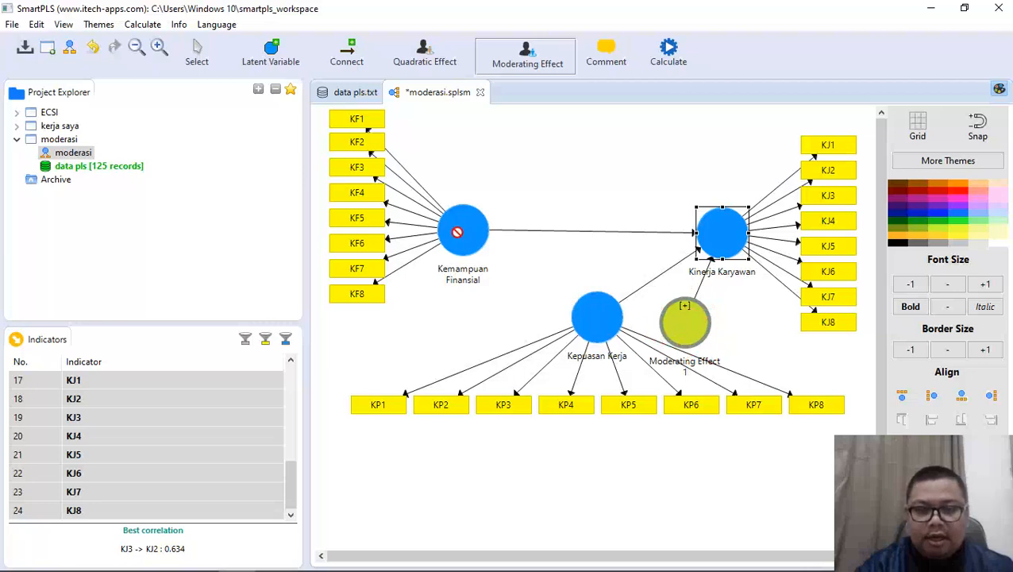
pyautogui.click(720, 242)
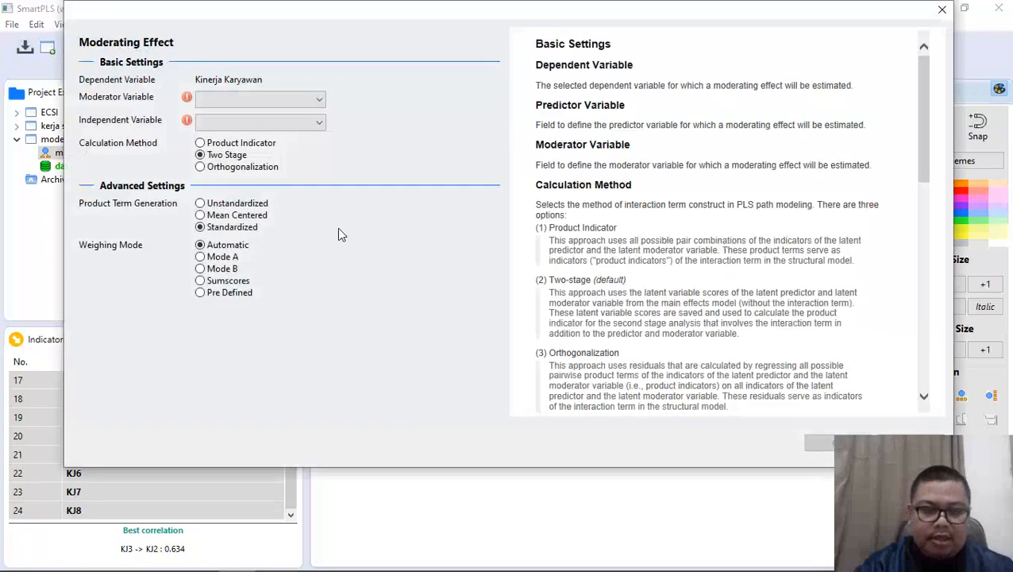
pyautogui.click(322, 102)
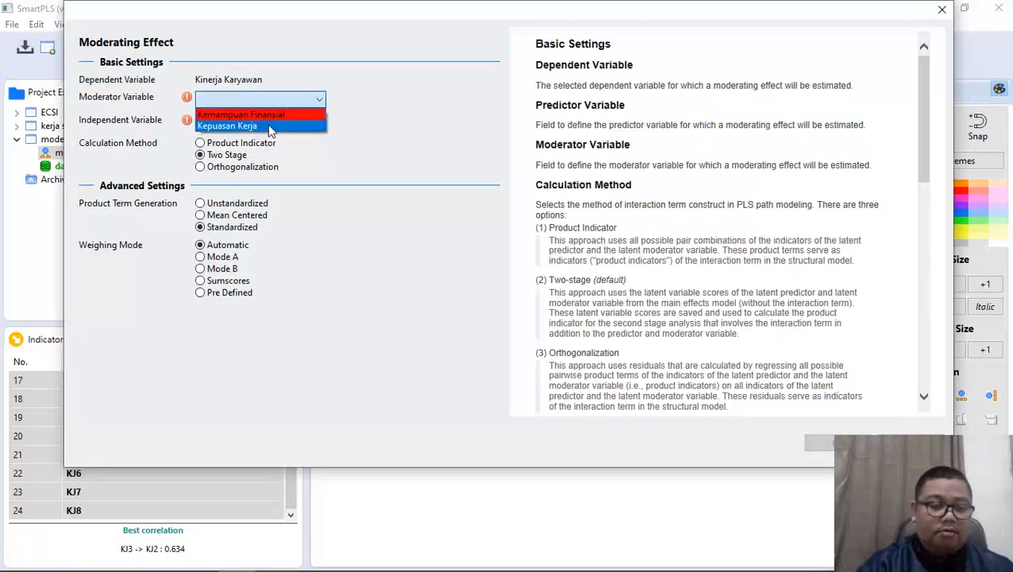
pyautogui.click(319, 146)
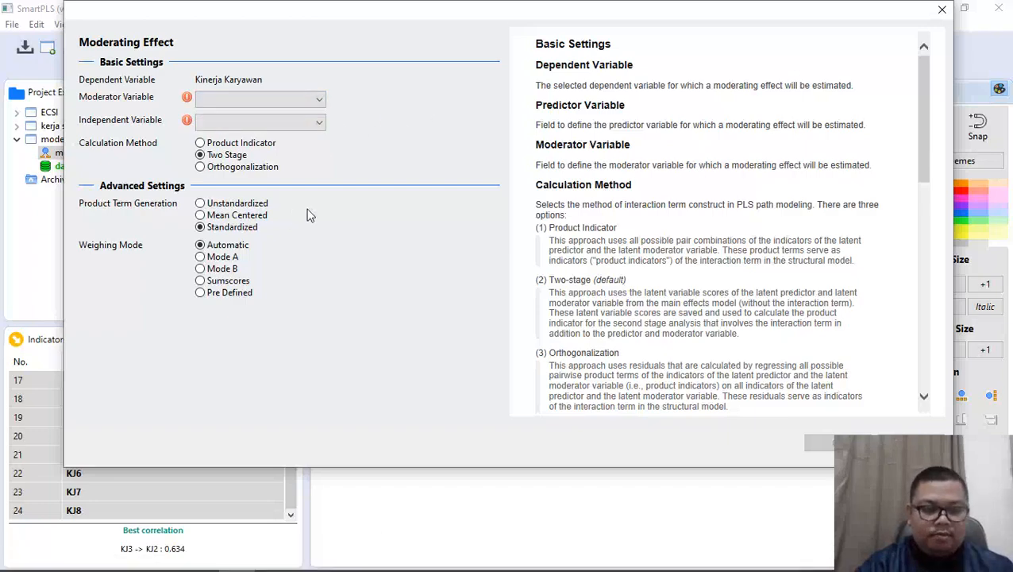
pyautogui.click(322, 124)
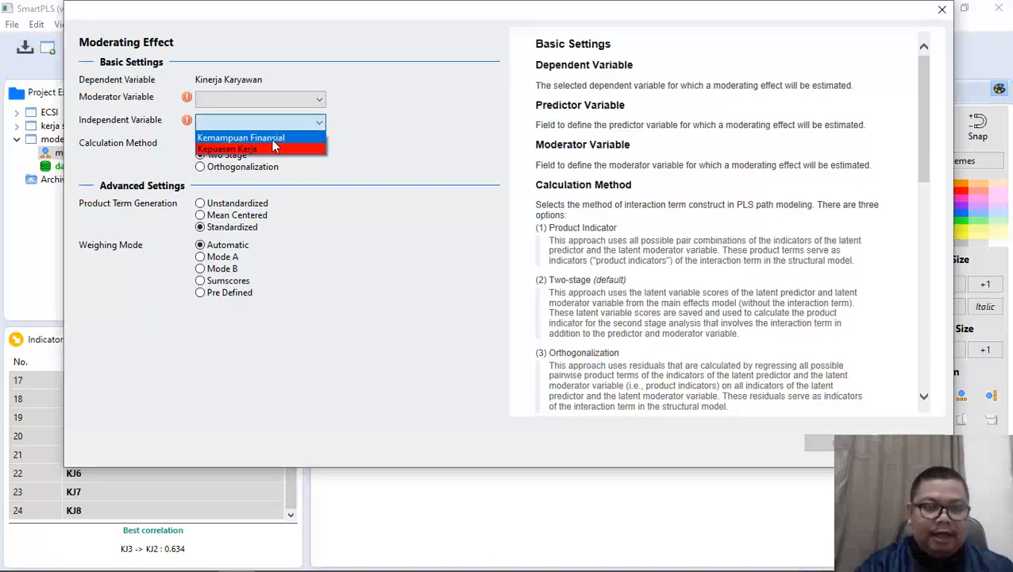
pyautogui.click(372, 181)
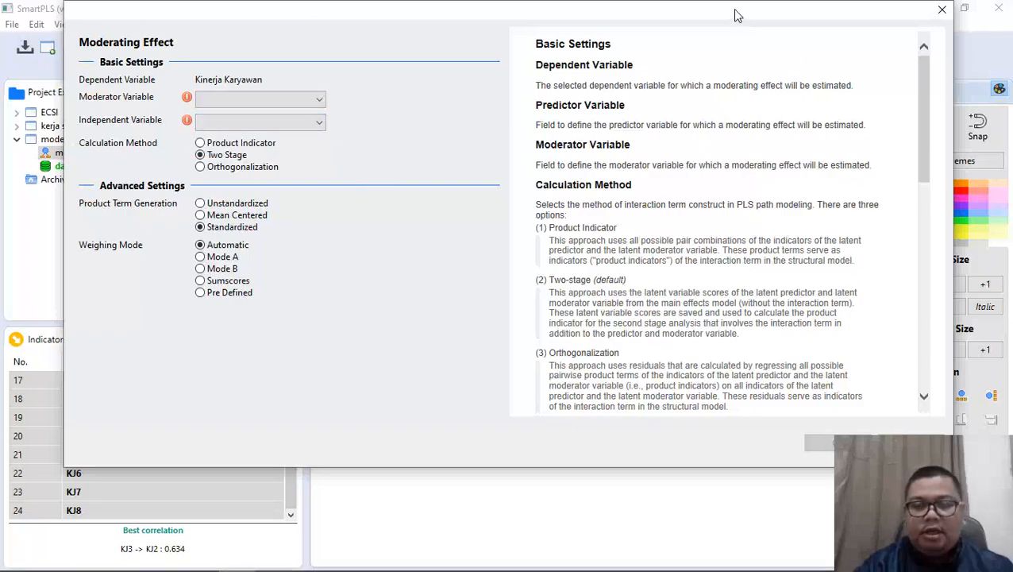
pyautogui.moveTo(724, 18); pyautogui.dragTo(679, 23)
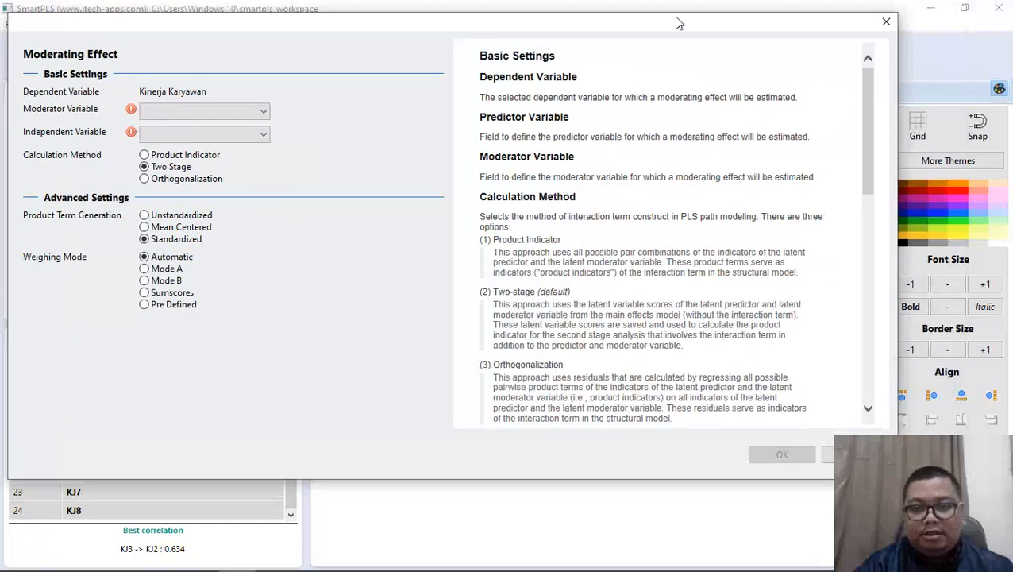
pyautogui.click(886, 22)
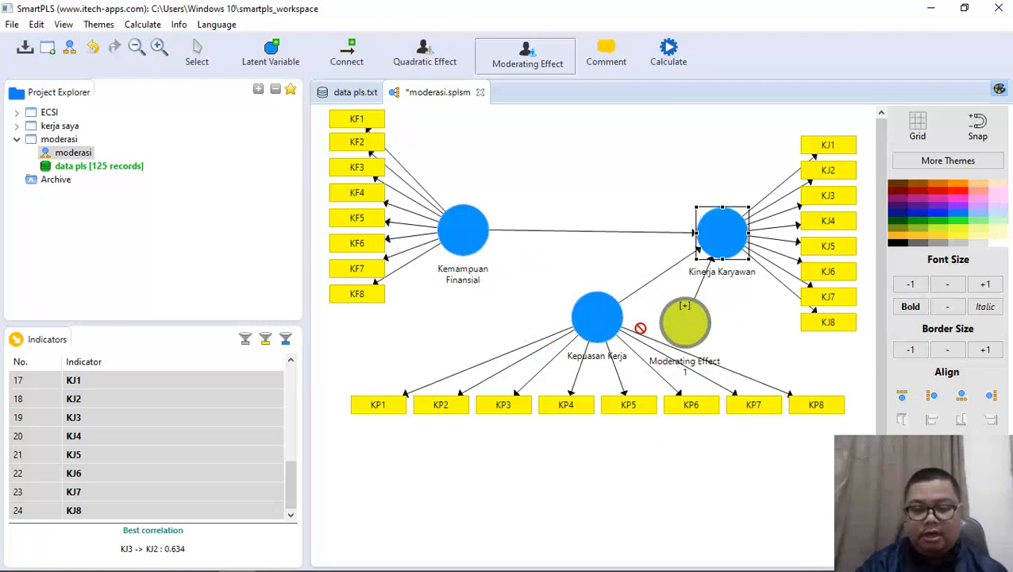
# Run the PLS Algorithm with the Path weighting scheme, 300 maximum iterations and stop criterion 7, and open the full report
pyautogui.click(143, 25)
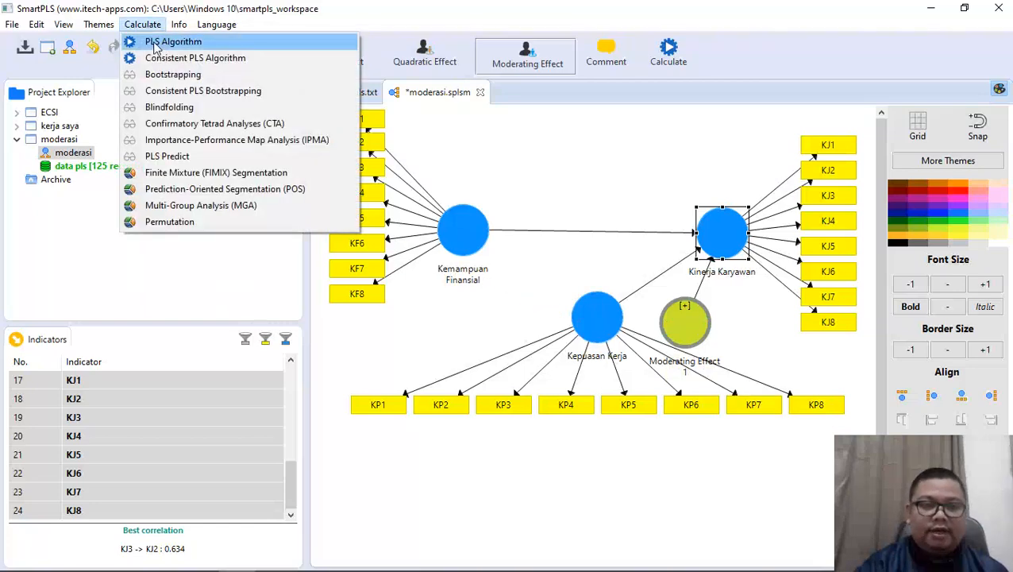
pyautogui.click(156, 43)
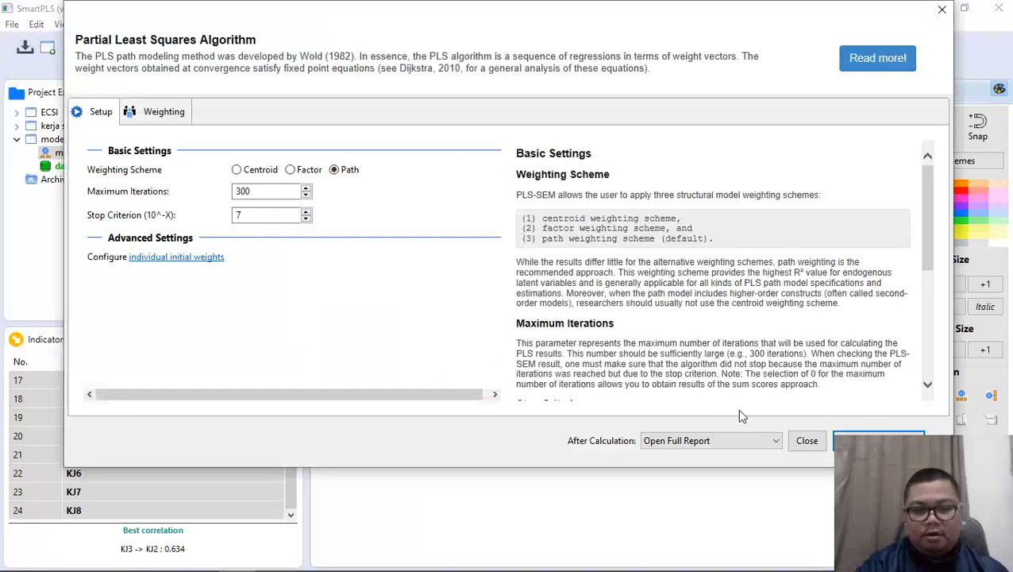
pyautogui.click(856, 439)
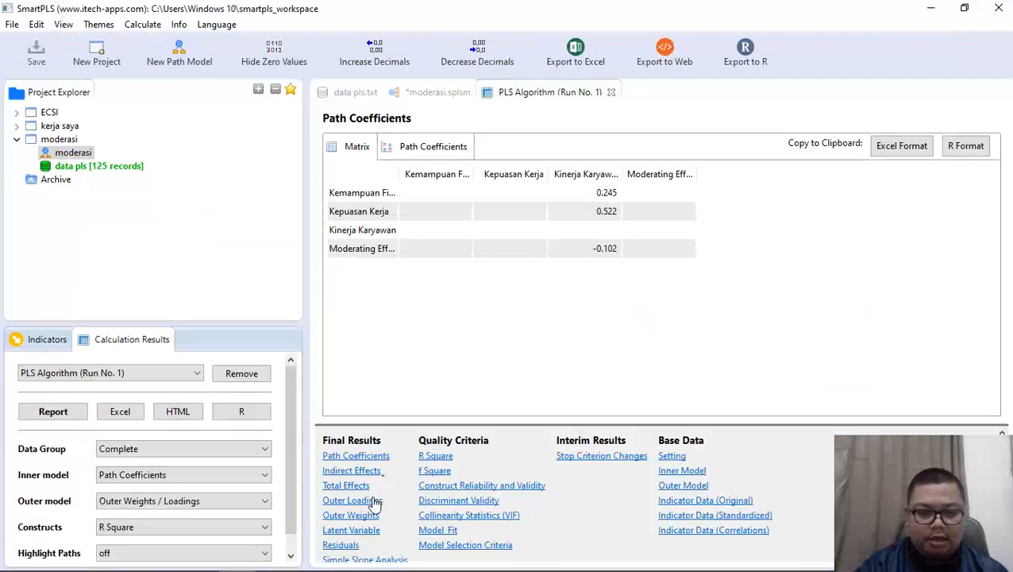
# Examine the outer loadings of all KF, KJ and KP indicators and of the moderating effect
pyautogui.click(368, 502)
pyautogui.scroll(-5, 585, 287)
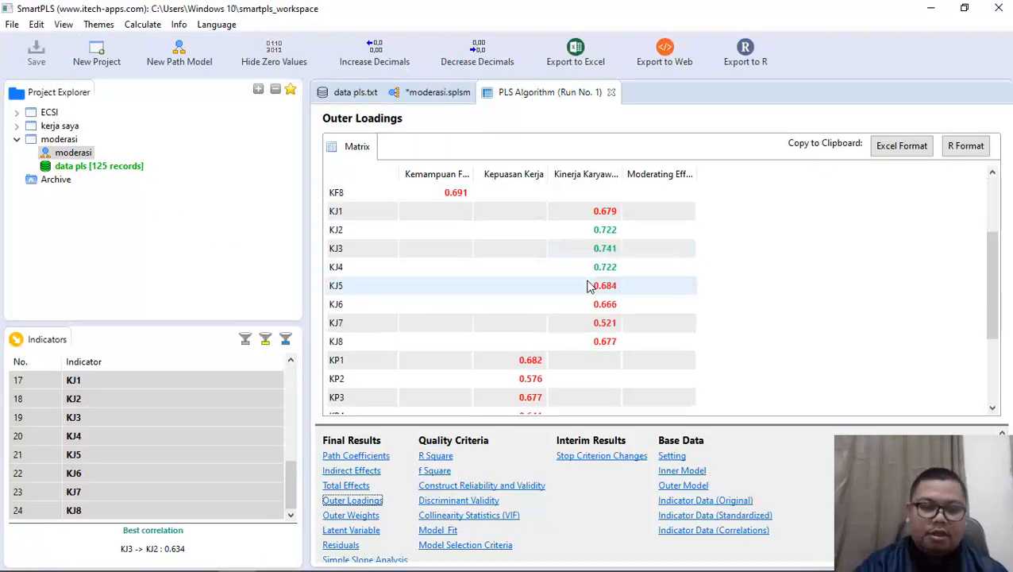
pyautogui.scroll(-1, 588, 286)
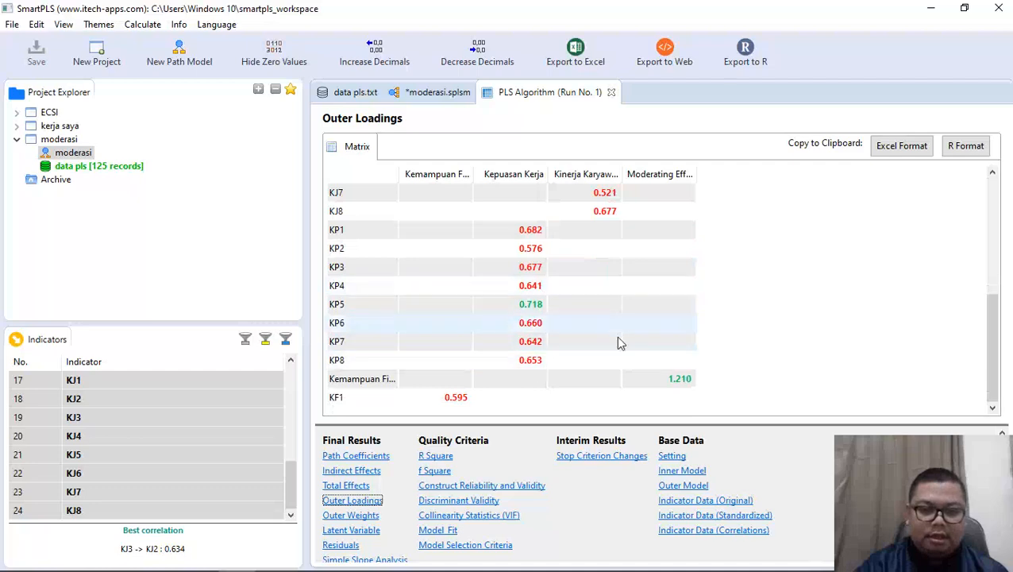
pyautogui.scroll(5, 456, 391)
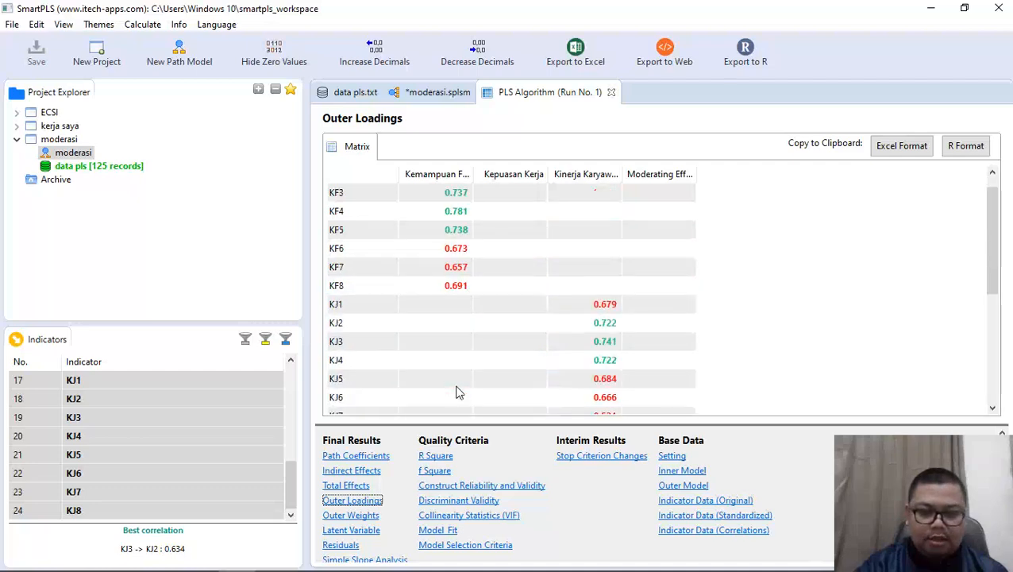
pyautogui.scroll(-3, 456, 392)
pyautogui.scroll(-4, 456, 391)
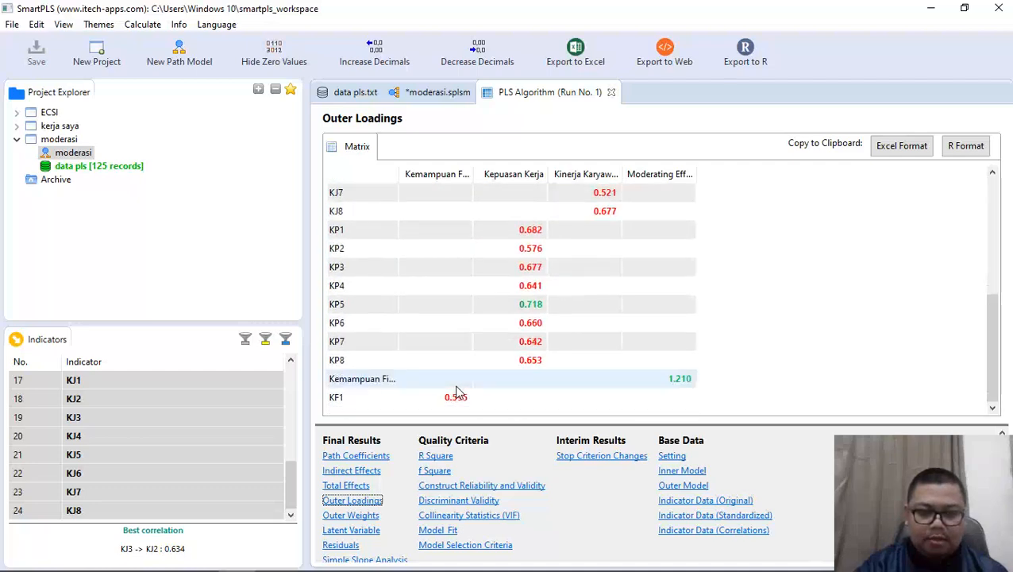
pyautogui.scroll(13, 475, 387)
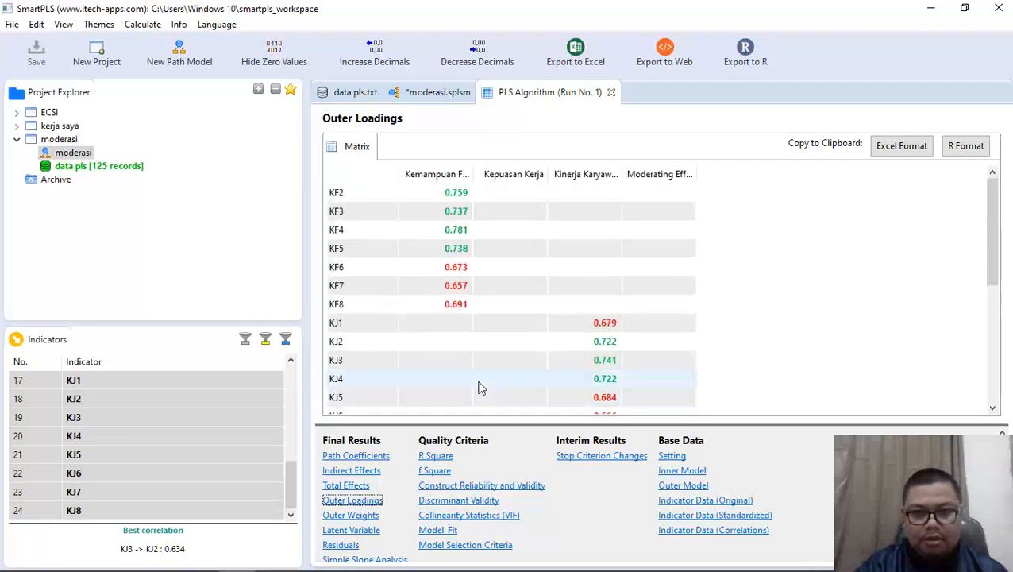
pyautogui.scroll(-13, 663, 344)
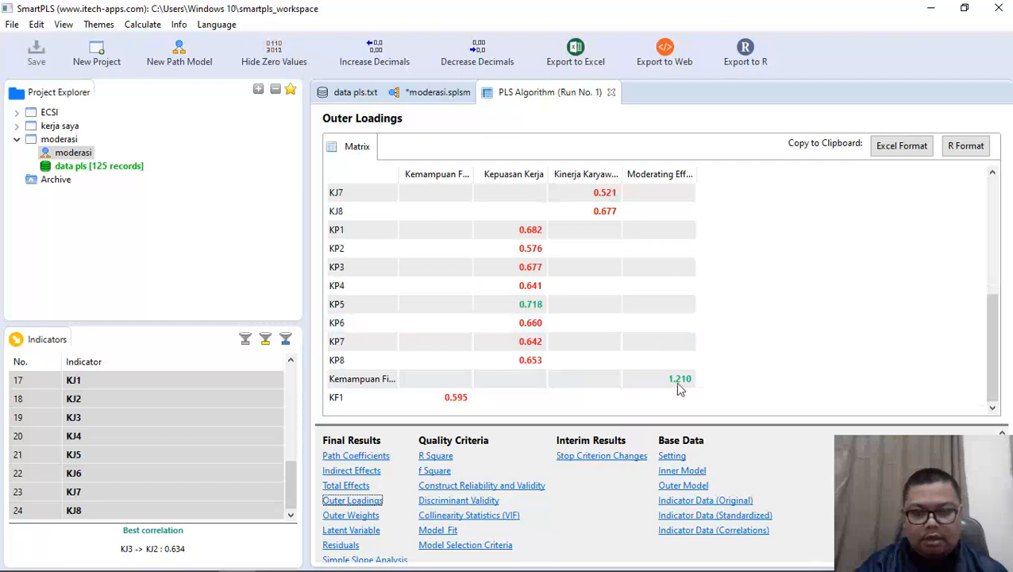
pyautogui.scroll(1, 675, 389)
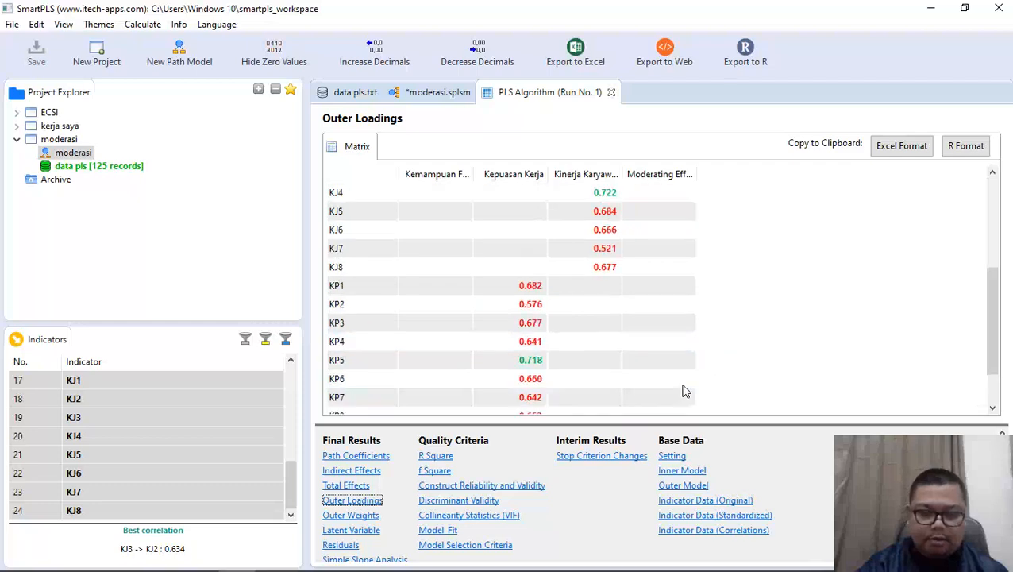
pyautogui.scroll(3, 572, 349)
pyautogui.scroll(1, 500, 298)
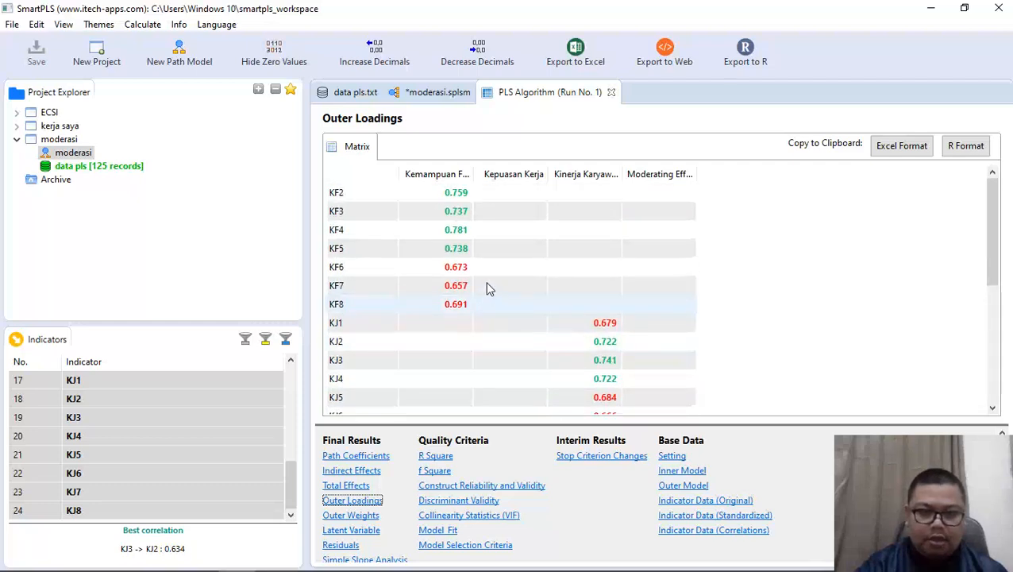
pyautogui.scroll(-13, 486, 287)
pyautogui.scroll(5, 520, 361)
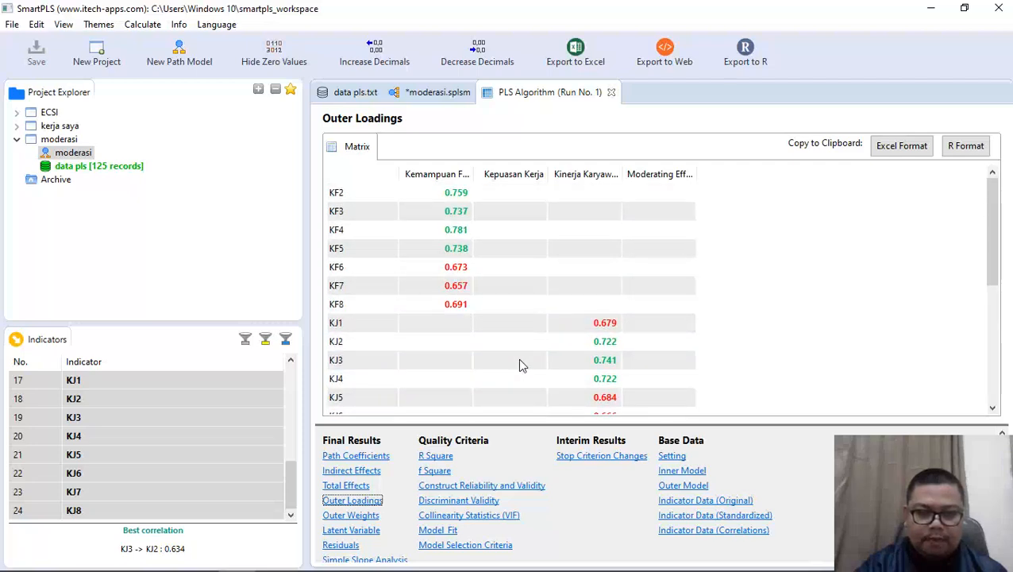
pyautogui.scroll(-5, 520, 365)
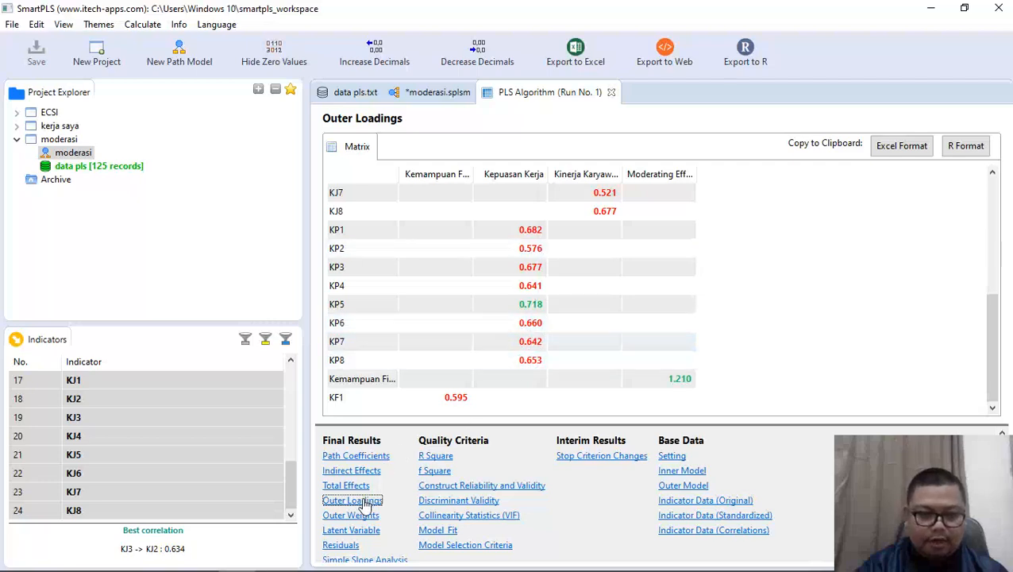
# Check the Construct Reliability and Validity results, especially the average variance extracted, and return to the outer loadings
pyautogui.click(481, 487)
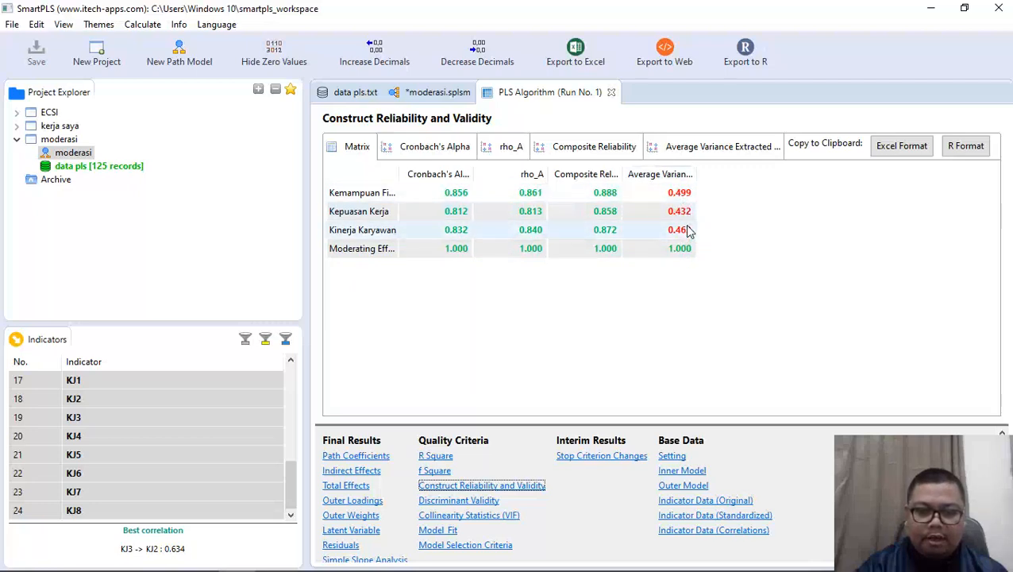
pyautogui.click(364, 500)
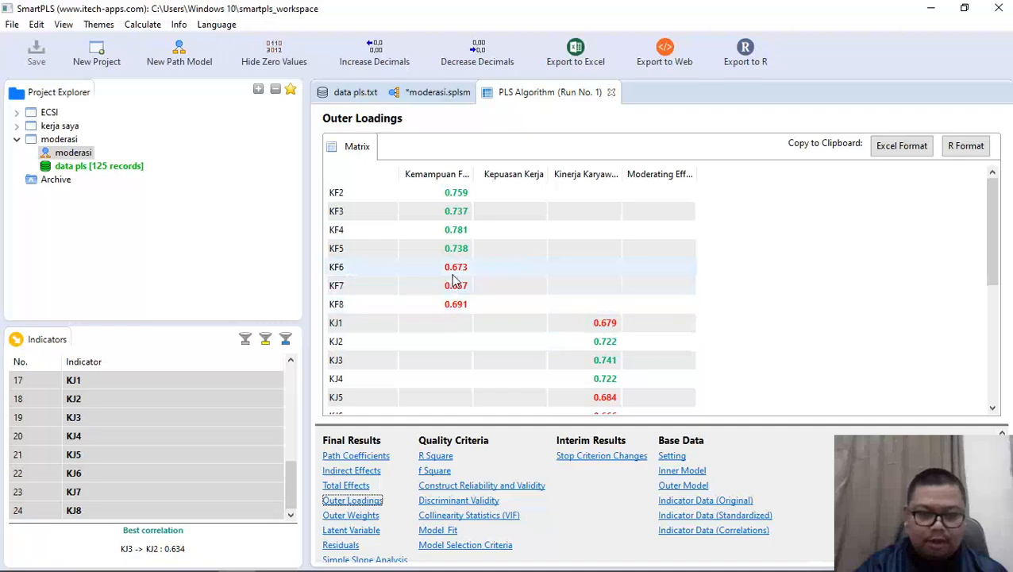
pyautogui.click(339, 96)
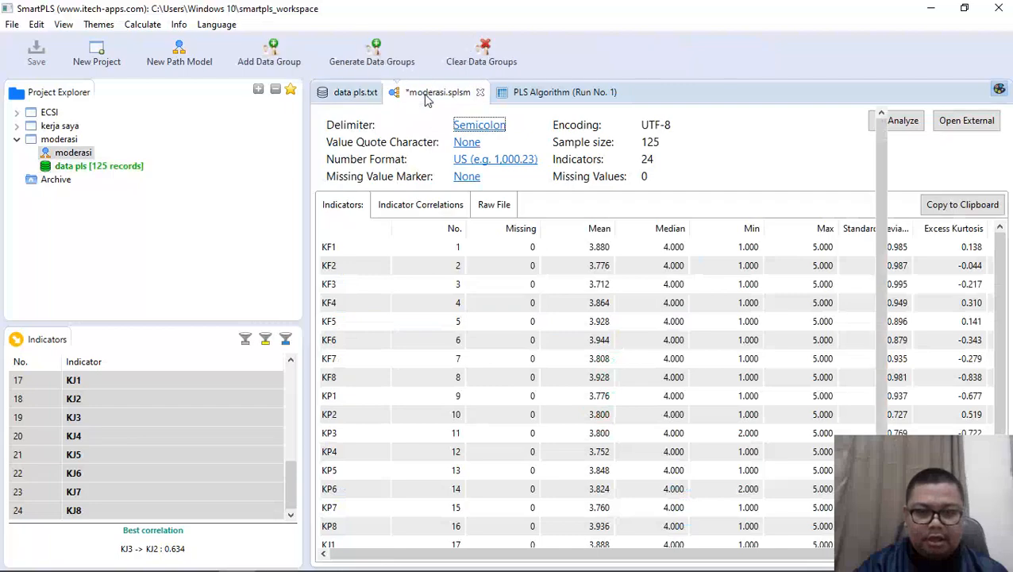
pyautogui.click(427, 94)
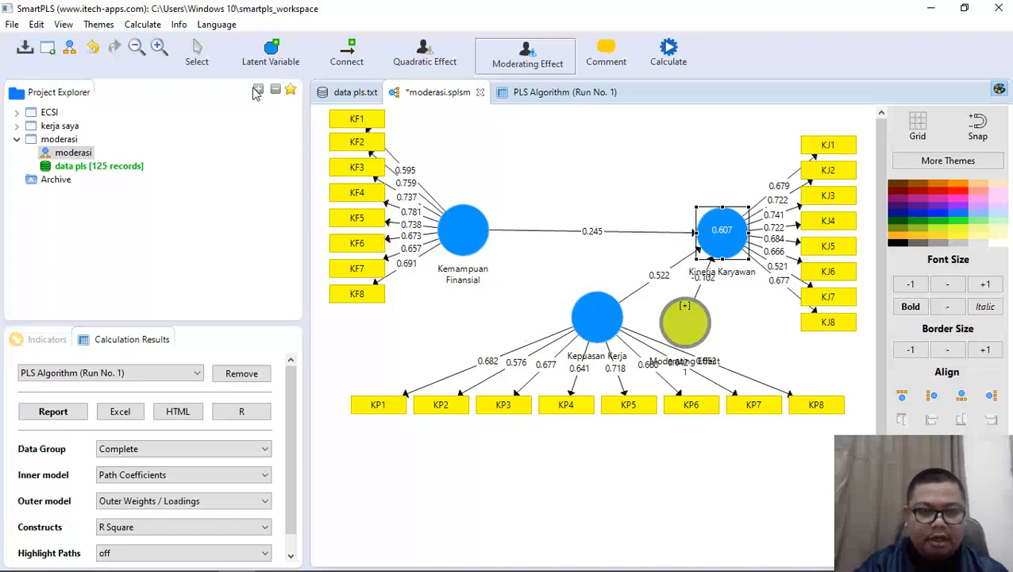
pyautogui.click(200, 57)
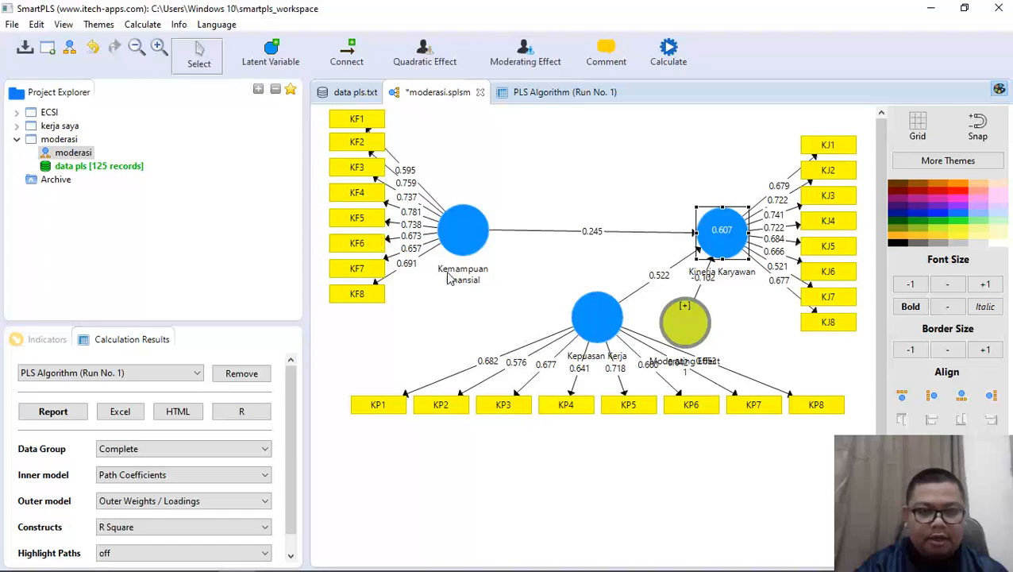
pyautogui.click(367, 251)
pyautogui.rightClick(369, 250)
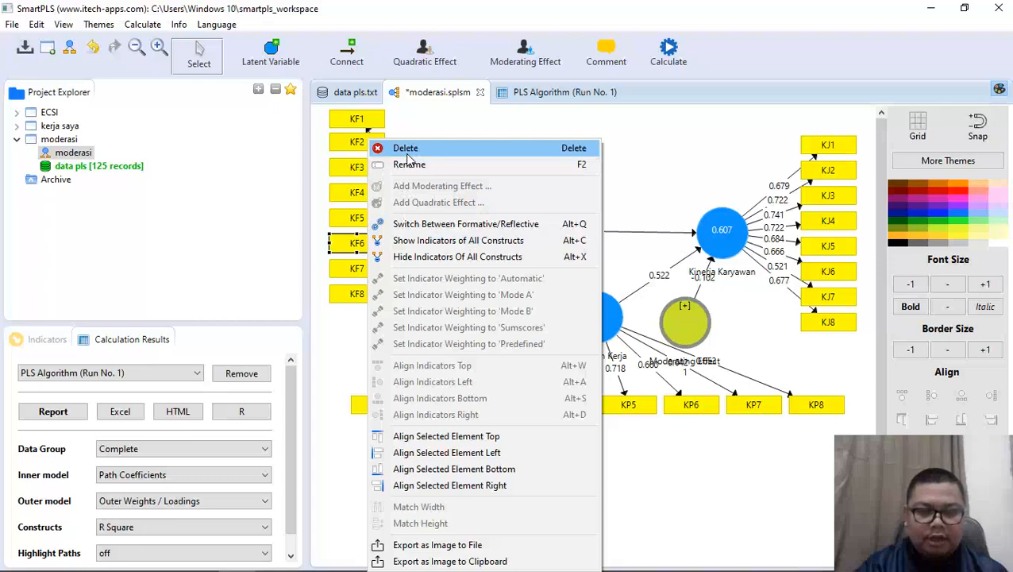
pyautogui.click(654, 194)
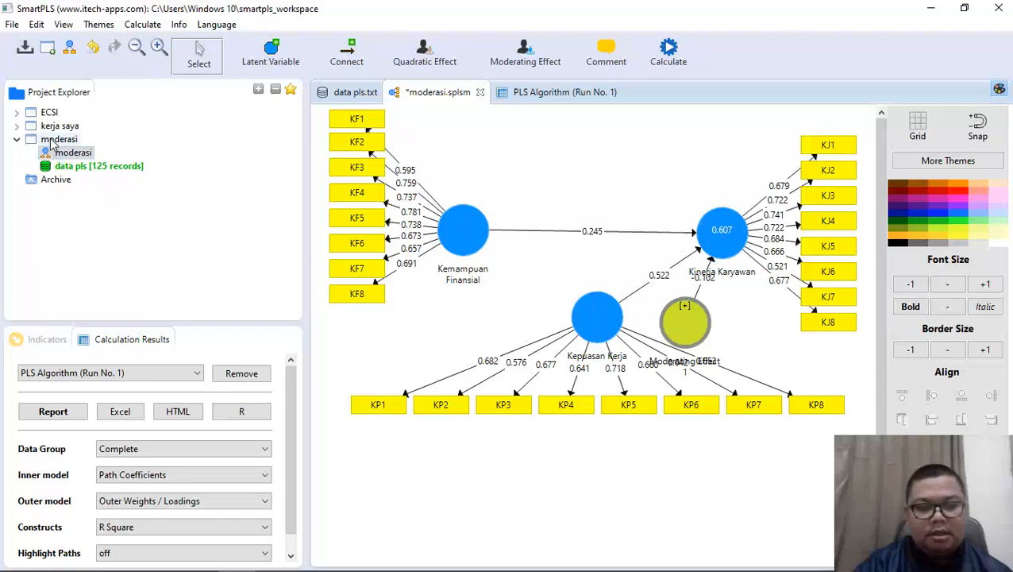
pyautogui.click(542, 93)
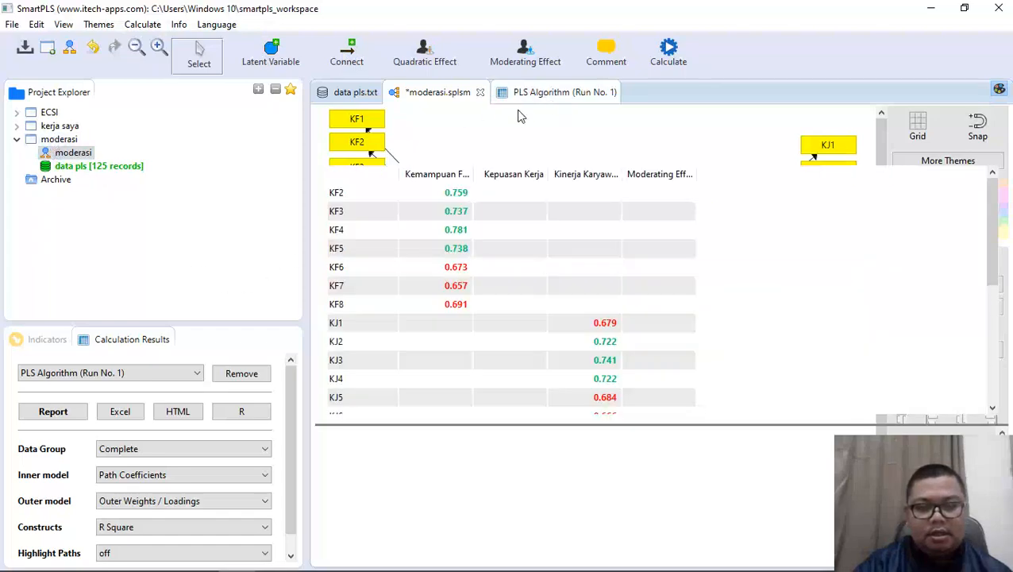
pyautogui.click(432, 93)
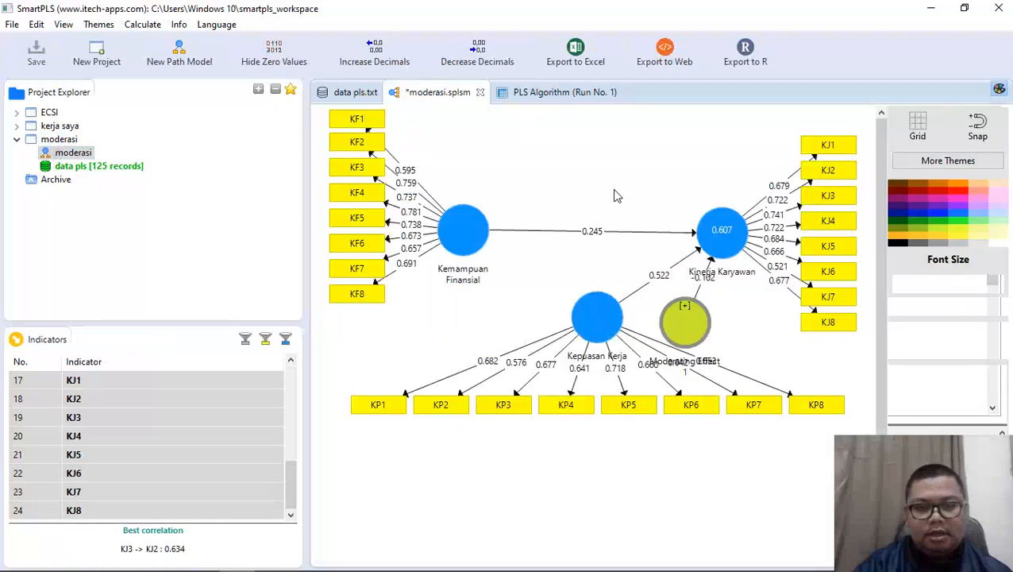
pyautogui.rightClick(648, 202)
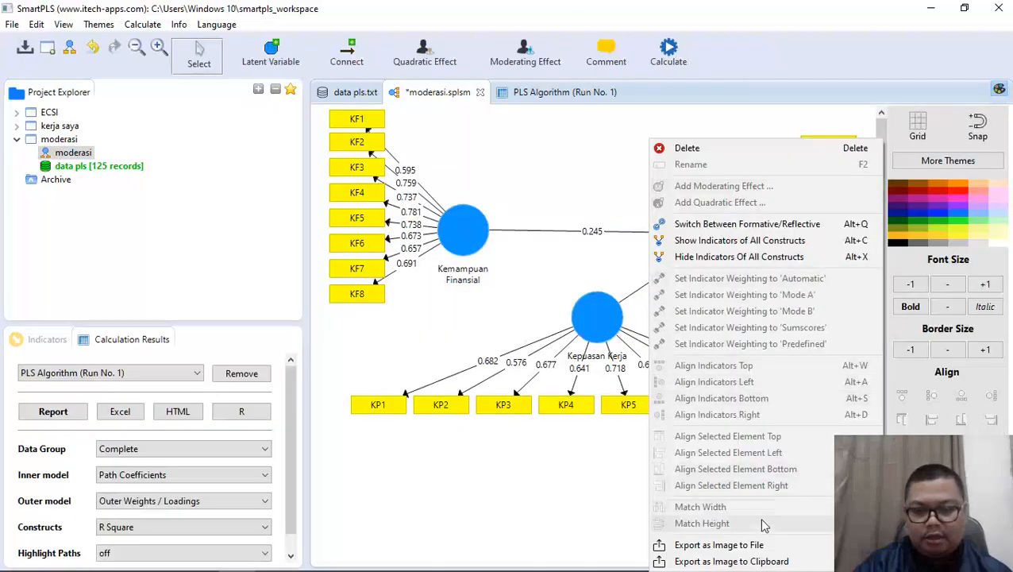
pyautogui.click(565, 151)
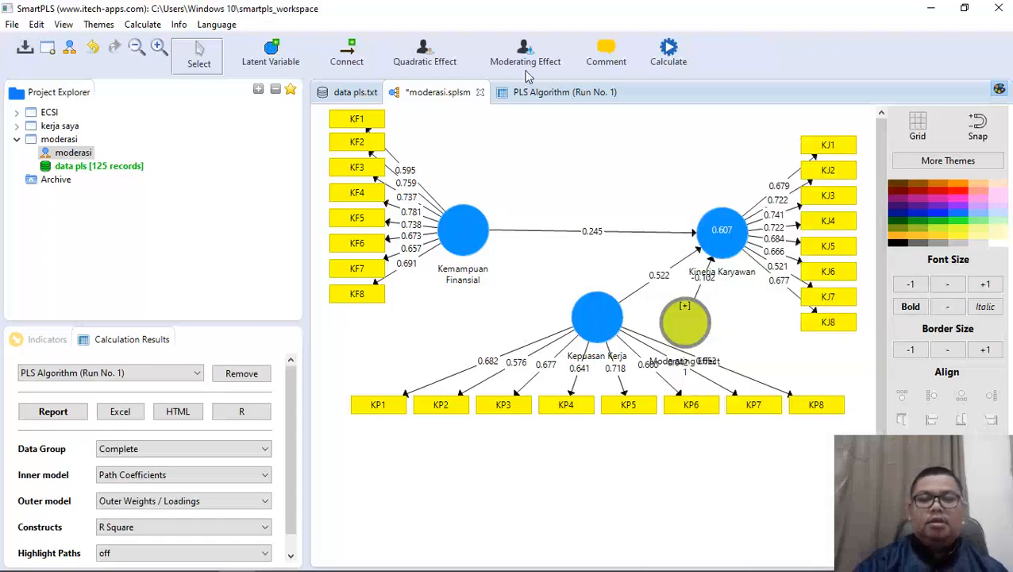
pyautogui.click(544, 92)
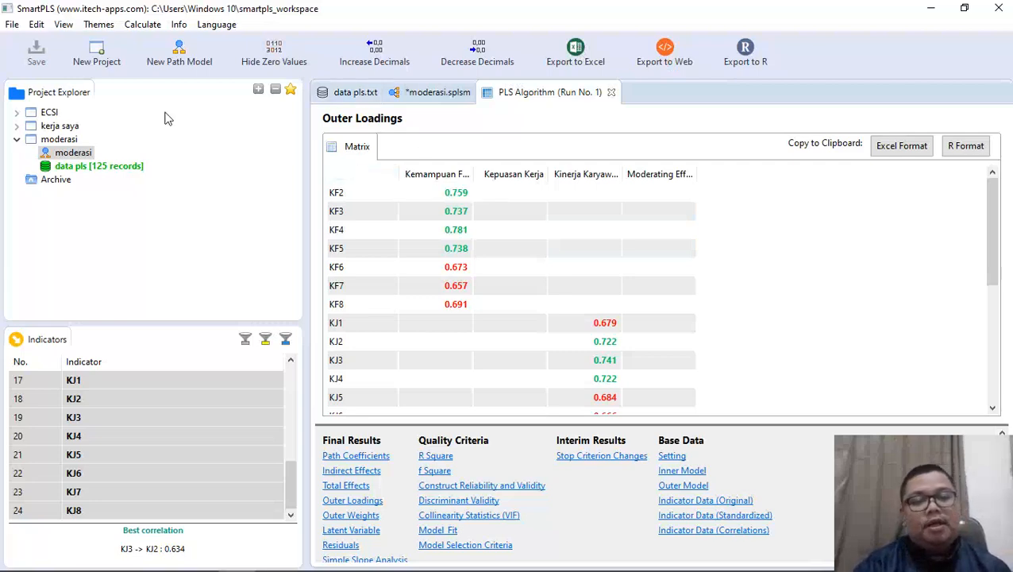
pyautogui.click(113, 170)
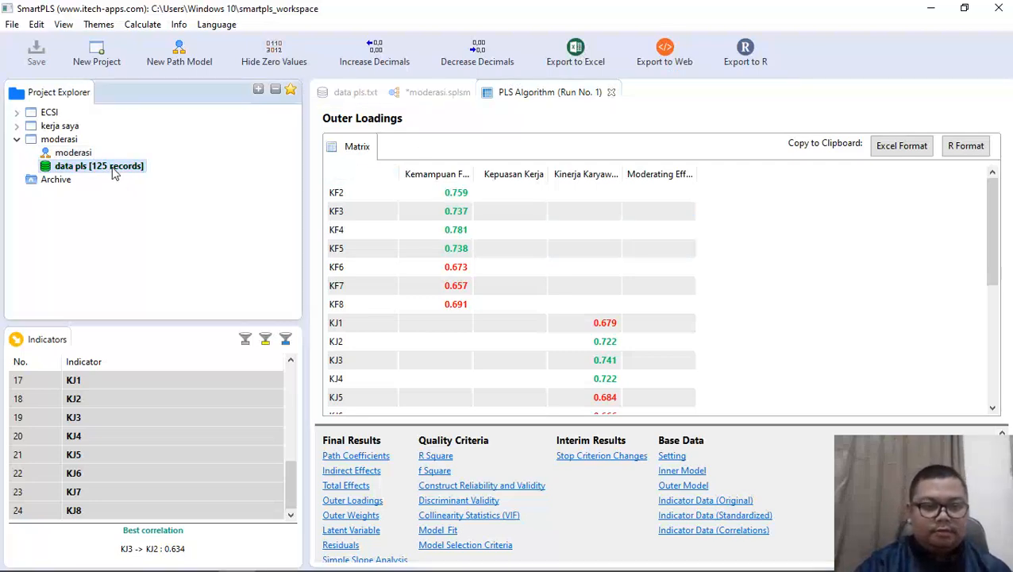
pyautogui.click(77, 155)
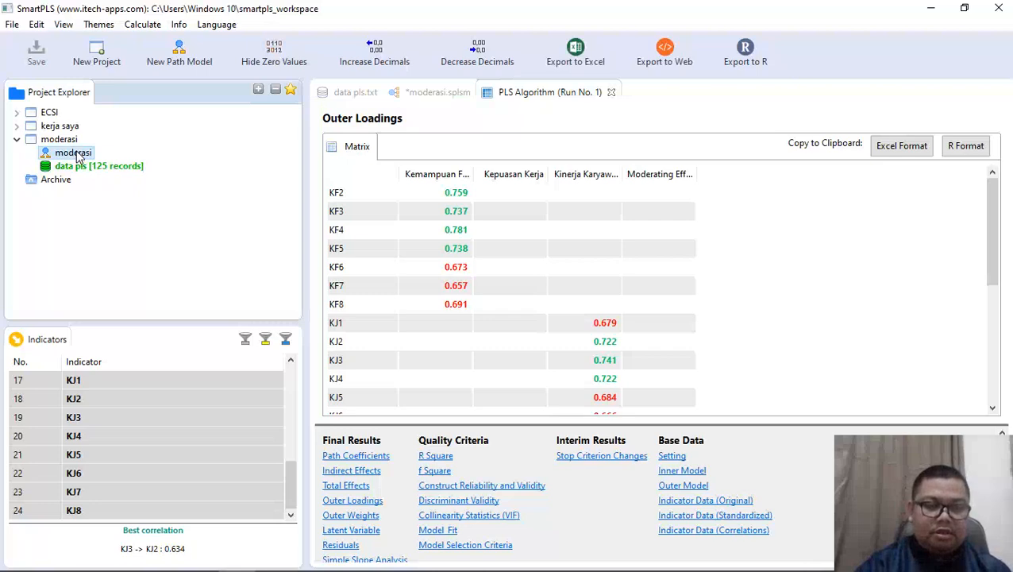
pyautogui.click(66, 141)
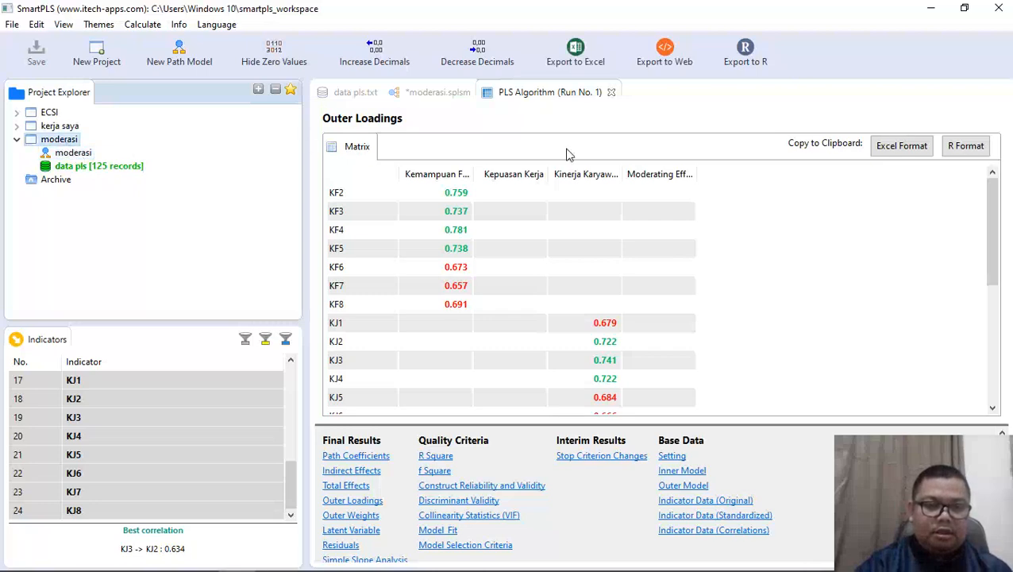
# Run Basic Bootstrapping on the moderasi model with 500 subsamples, BCa confidence intervals, two-tailed test and 0.05 significance, opening the full report
pyautogui.click(446, 93)
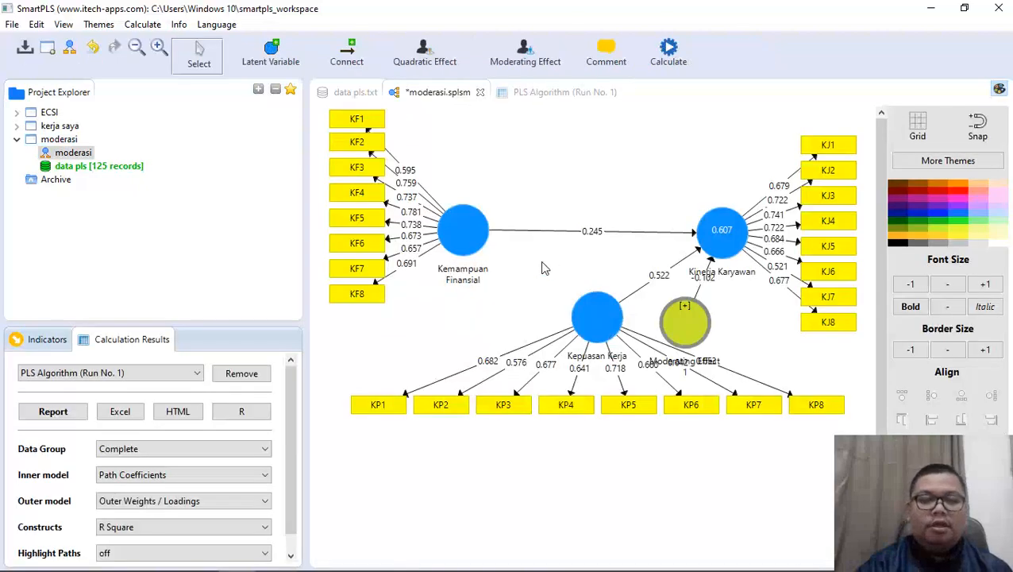
pyautogui.click(159, 25)
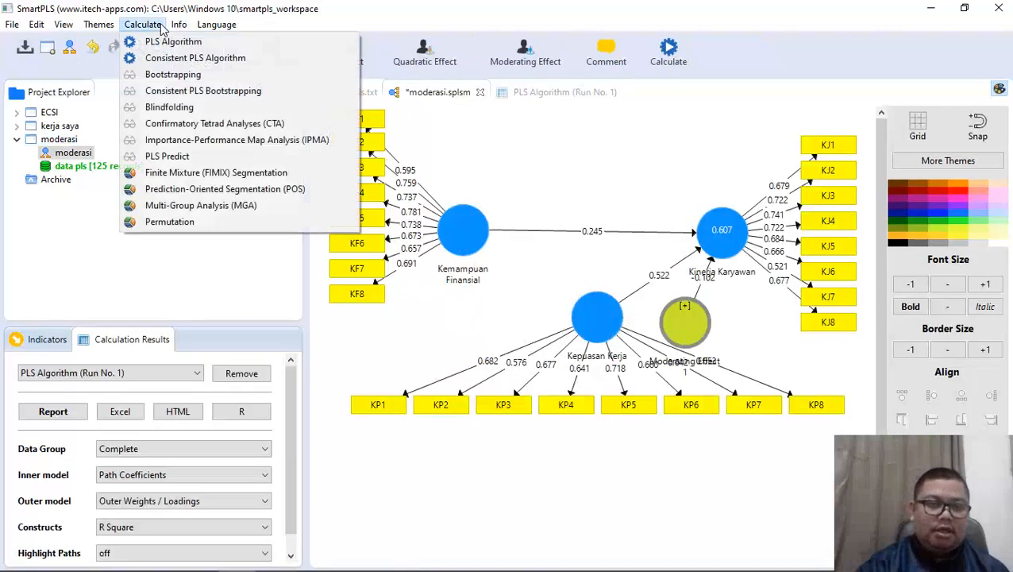
pyautogui.click(174, 77)
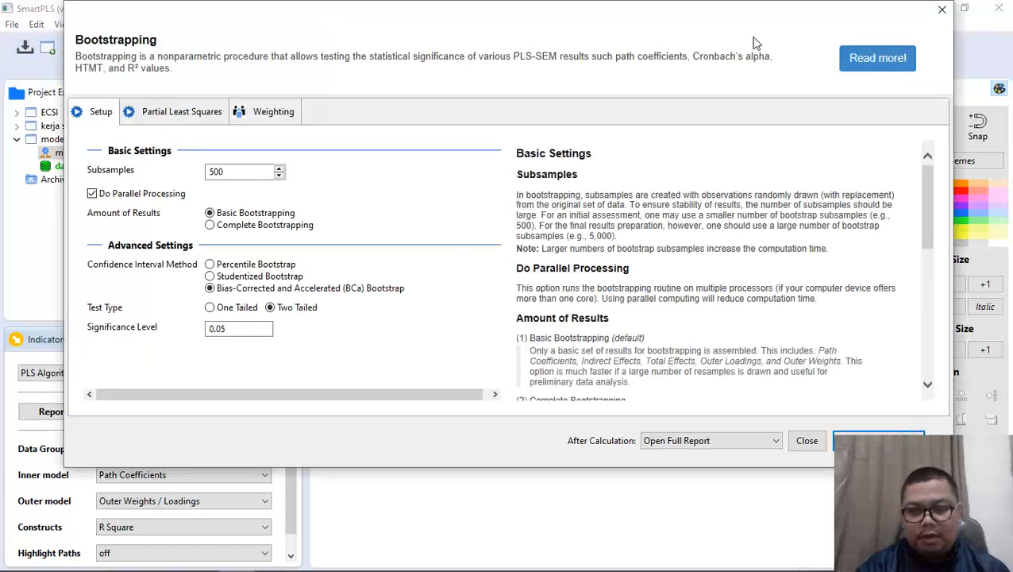
pyautogui.click(909, 436)
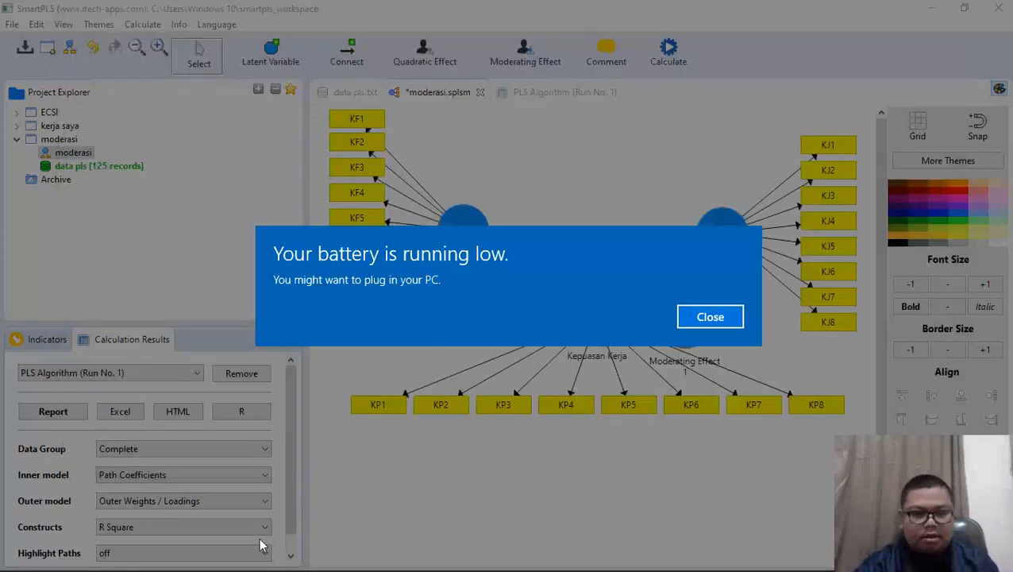
pyautogui.click(710, 317)
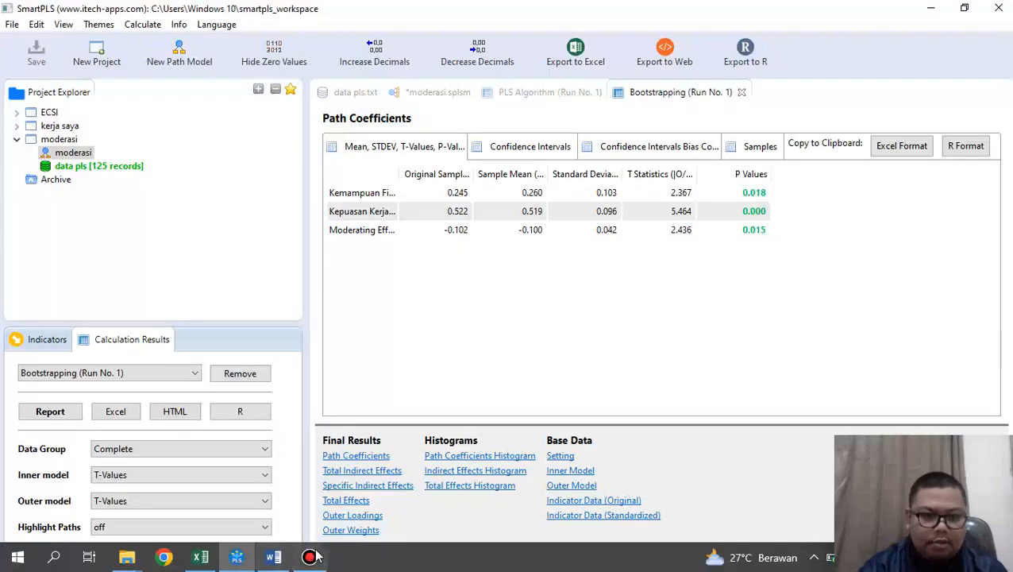
pyautogui.click(310, 557)
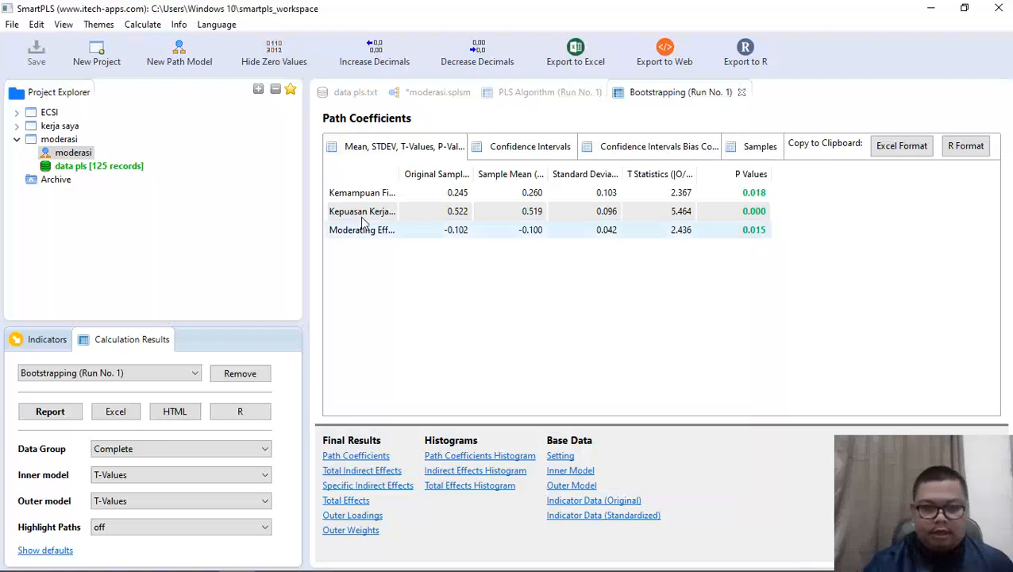
# Show the bootstrapped Total Effects with full path names and examine the T statistics and P values of all three paths
pyautogui.click(361, 501)
pyautogui.click(363, 504)
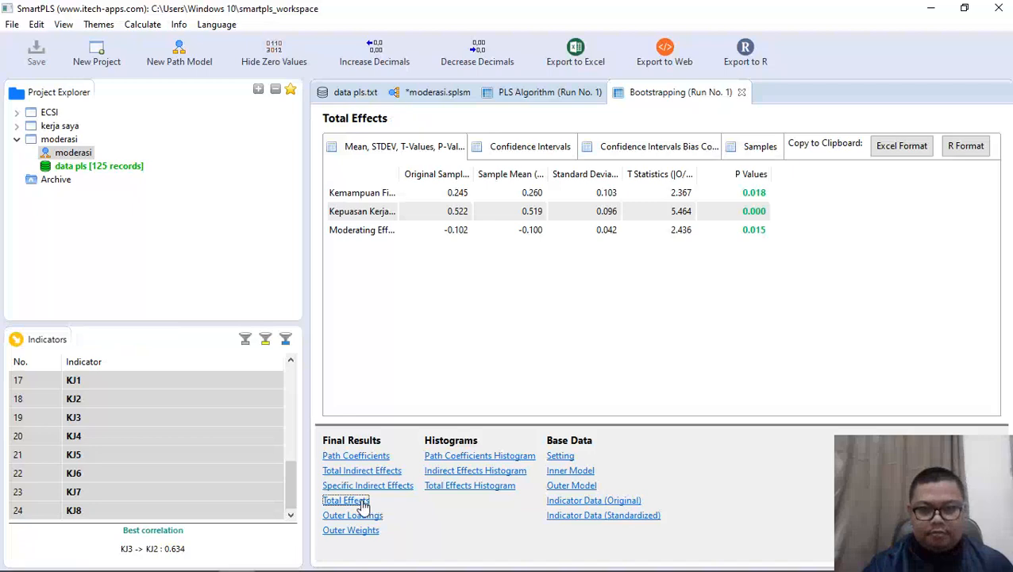
pyautogui.moveTo(396, 178); pyautogui.dragTo(447, 181)
pyautogui.moveTo(522, 194); pyautogui.dragTo(502, 192)
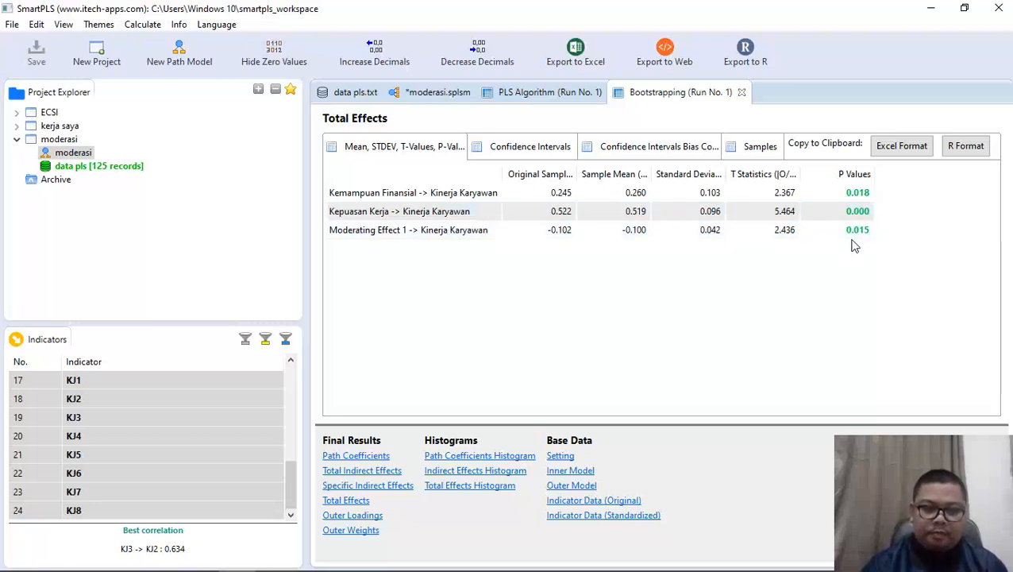
# Review the PLS Algorithm's R Square for Kinerja Karyawan and the f Square effect sizes, comparing them with the bootstrapping results
pyautogui.click(522, 93)
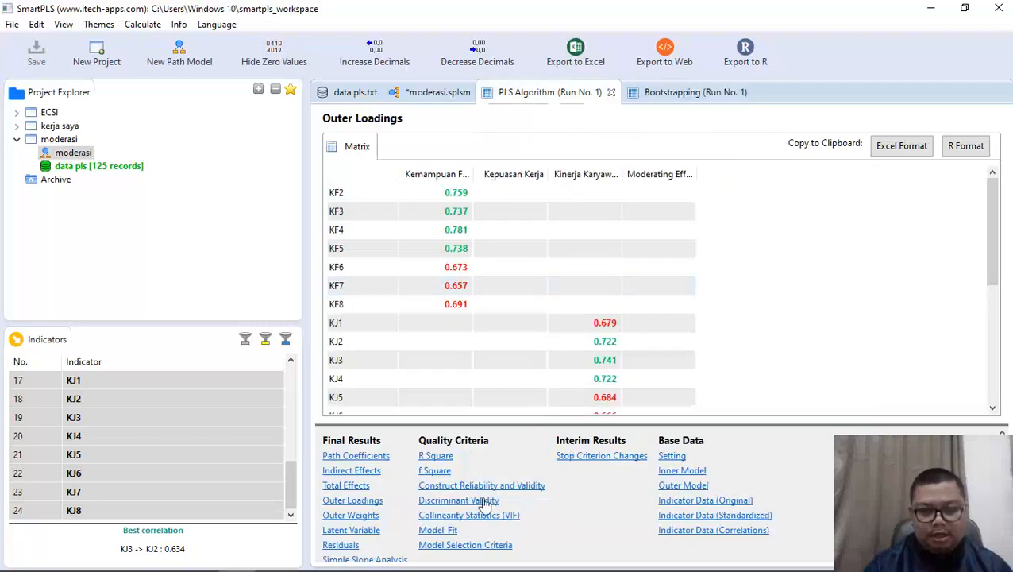
pyautogui.click(436, 456)
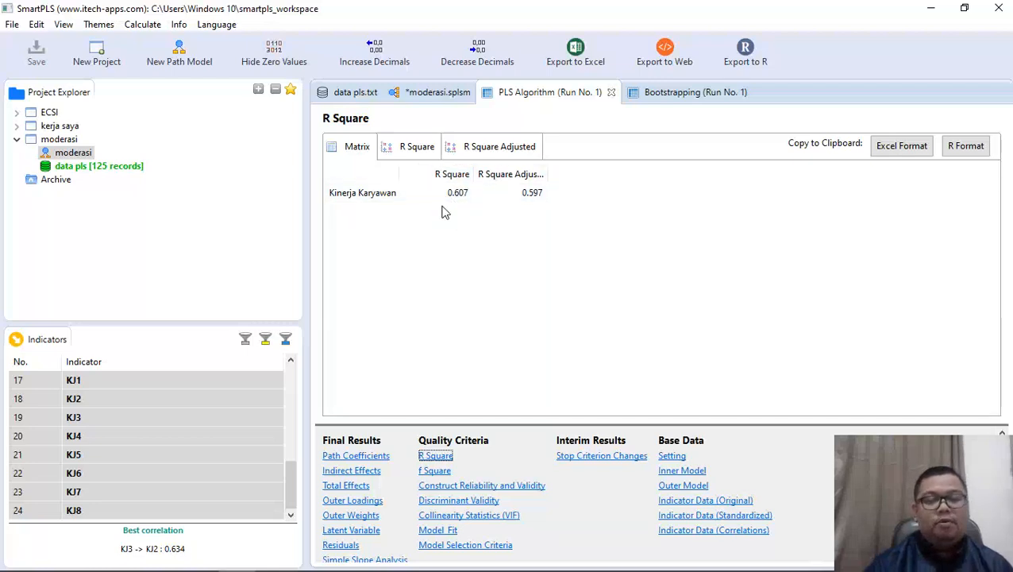
pyautogui.click(438, 470)
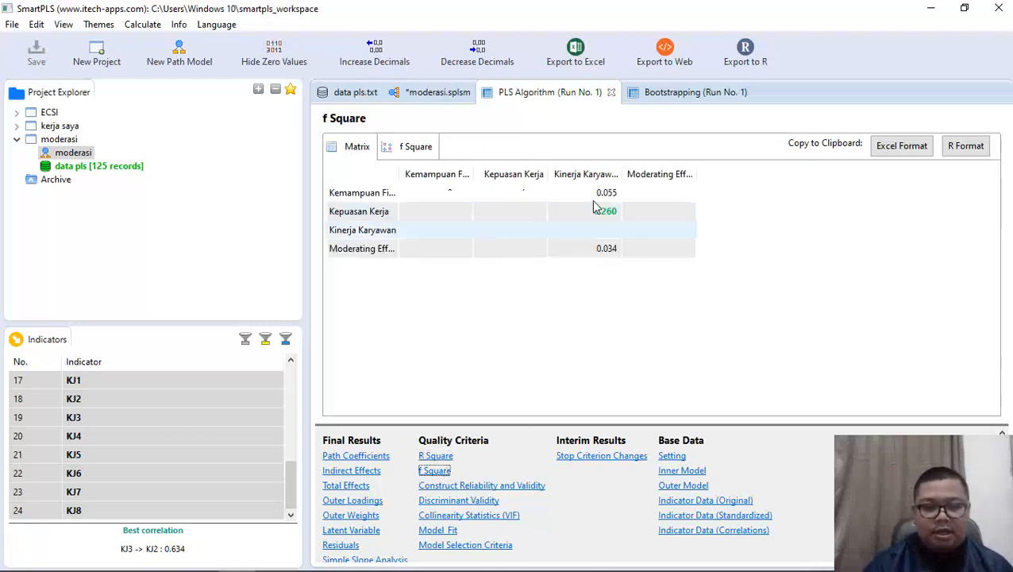
pyautogui.moveTo(394, 176); pyautogui.dragTo(453, 183)
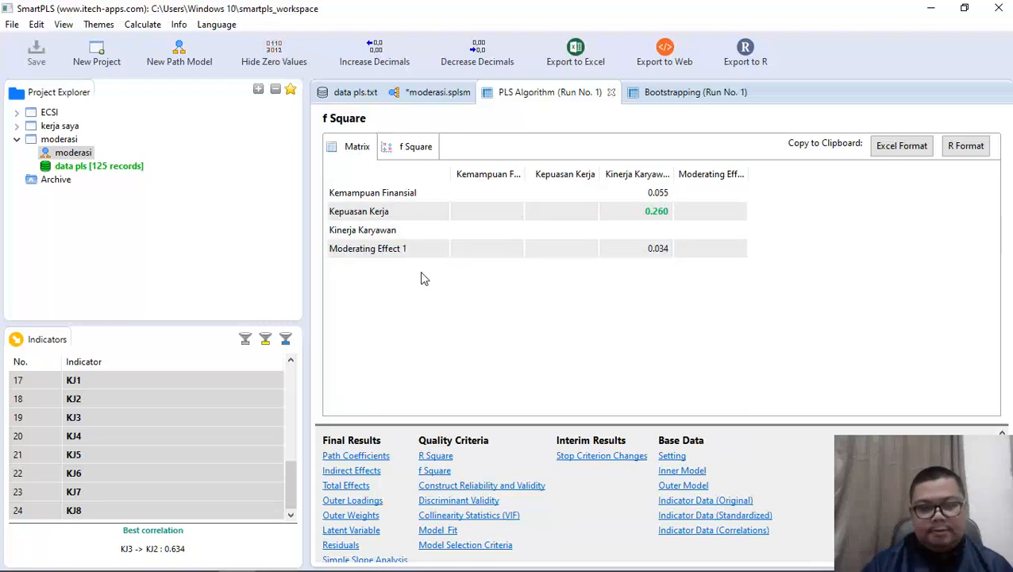
pyautogui.click(688, 97)
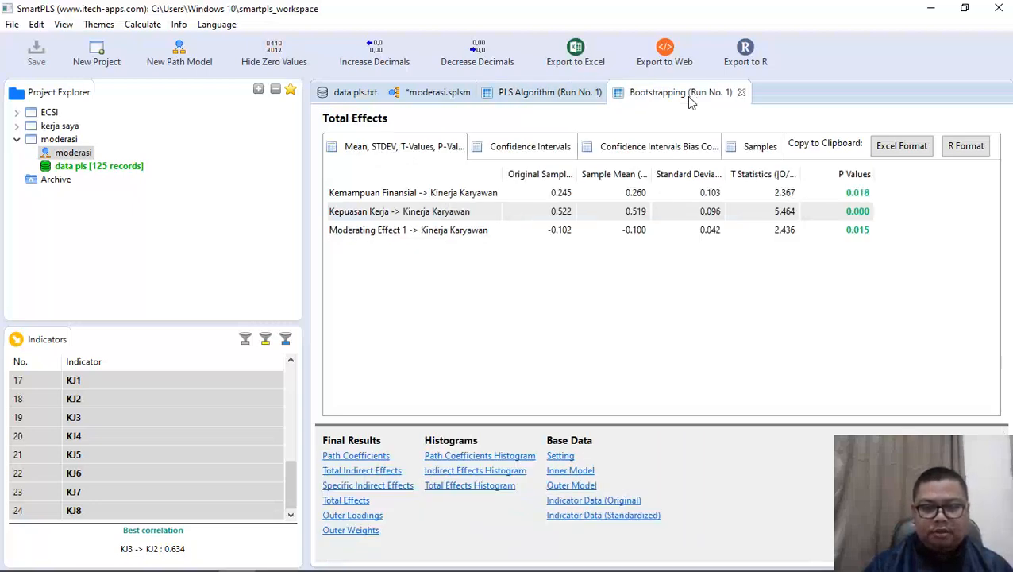
# Check the outer VIF values of all indicators in the PLS Algorithm's Collinearity Statistics, and return to the bootstrapped Total Effects
pyautogui.click(541, 97)
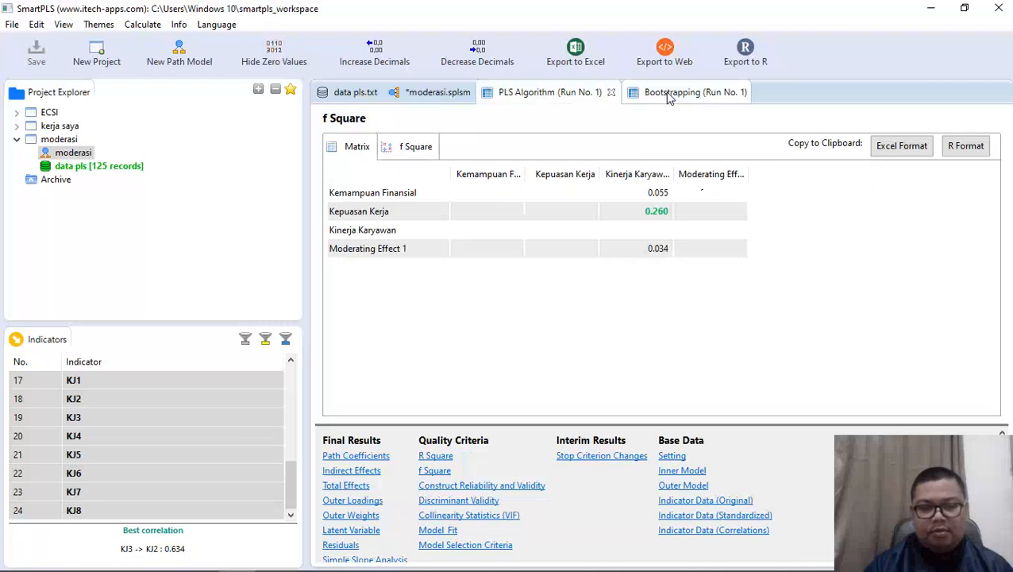
pyautogui.click(498, 518)
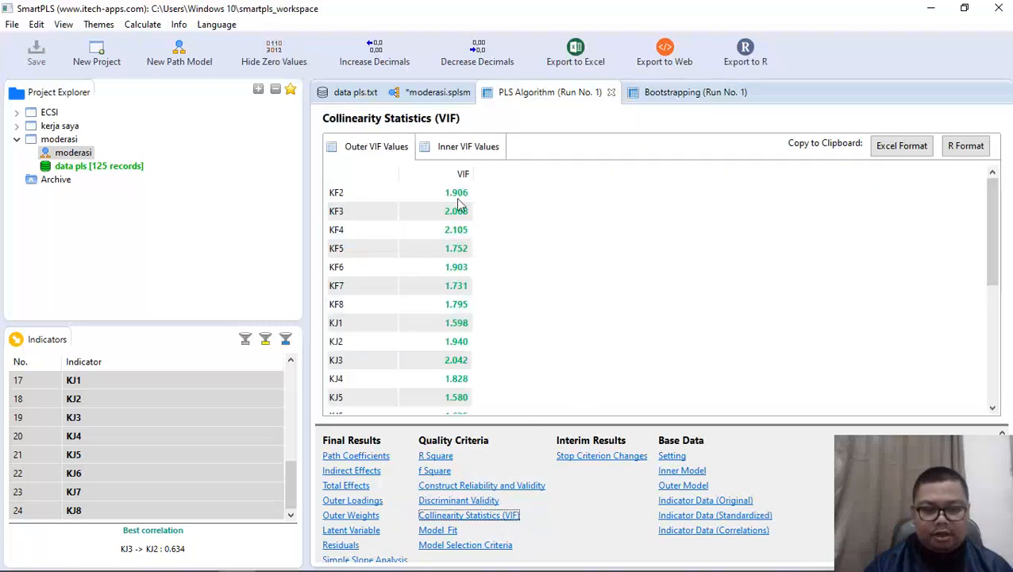
pyautogui.scroll(-5, 457, 310)
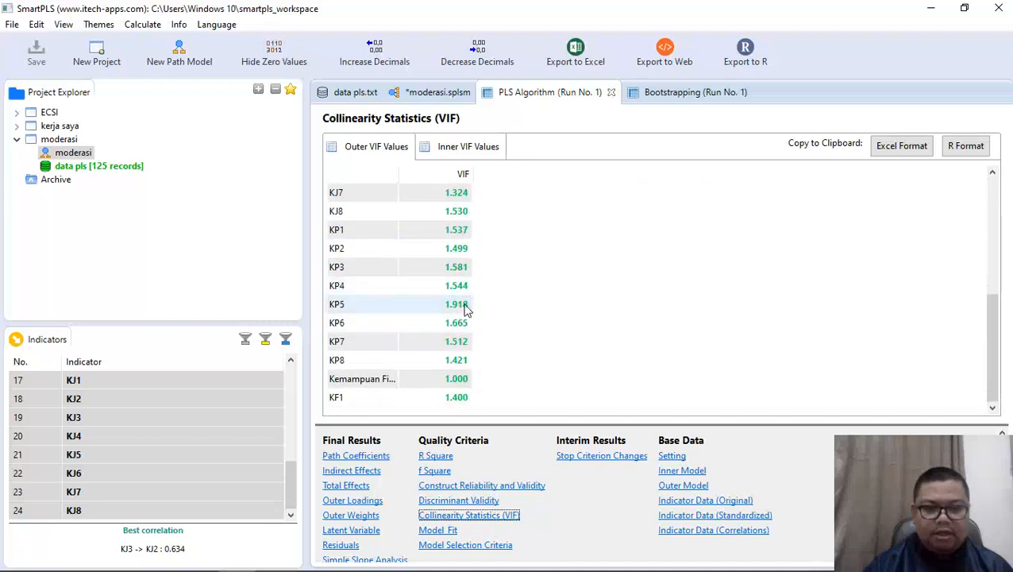
pyautogui.scroll(5, 468, 278)
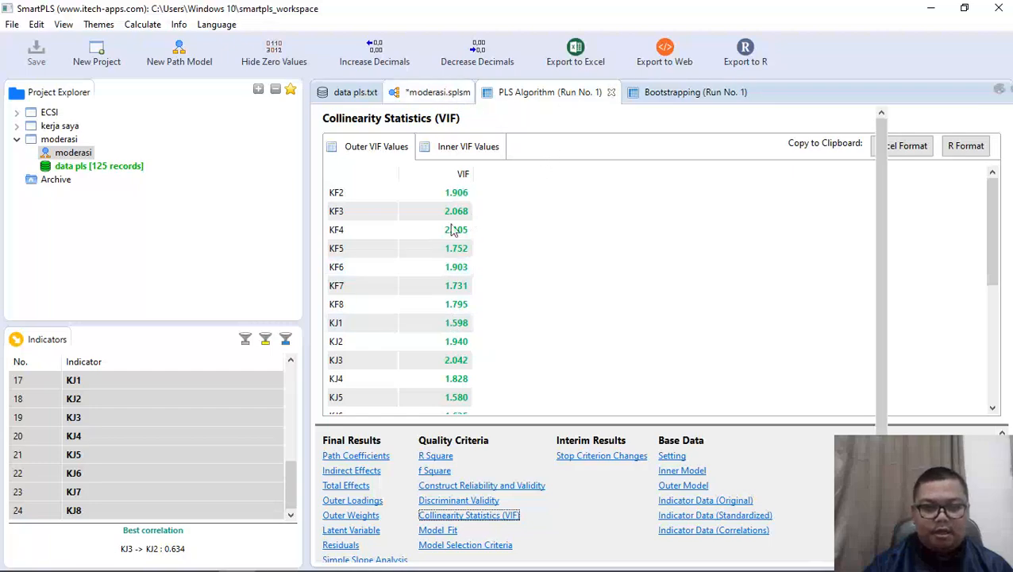
pyautogui.click(549, 97)
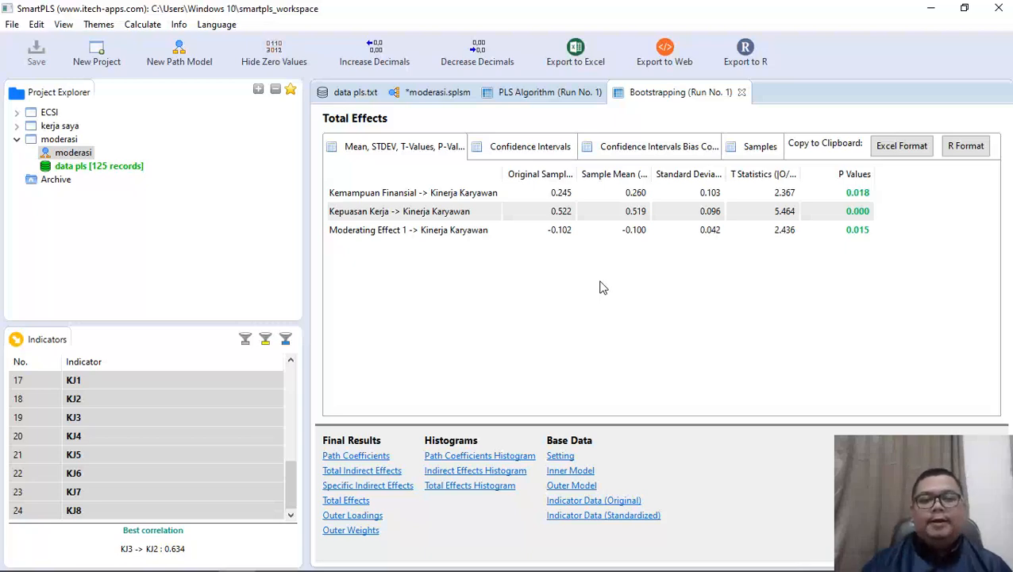
pyautogui.moveTo(408, 561)
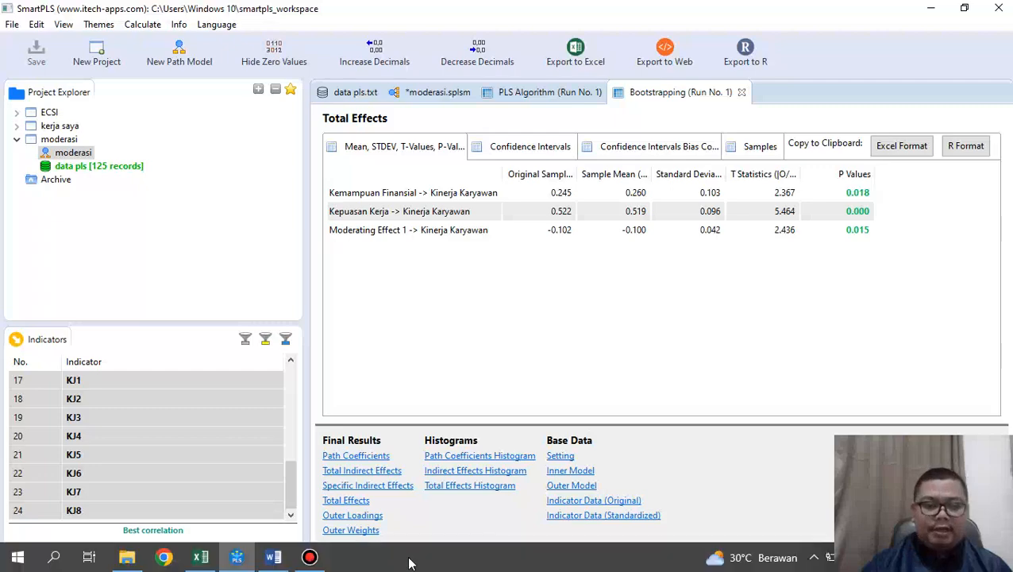
pyautogui.click(310, 561)
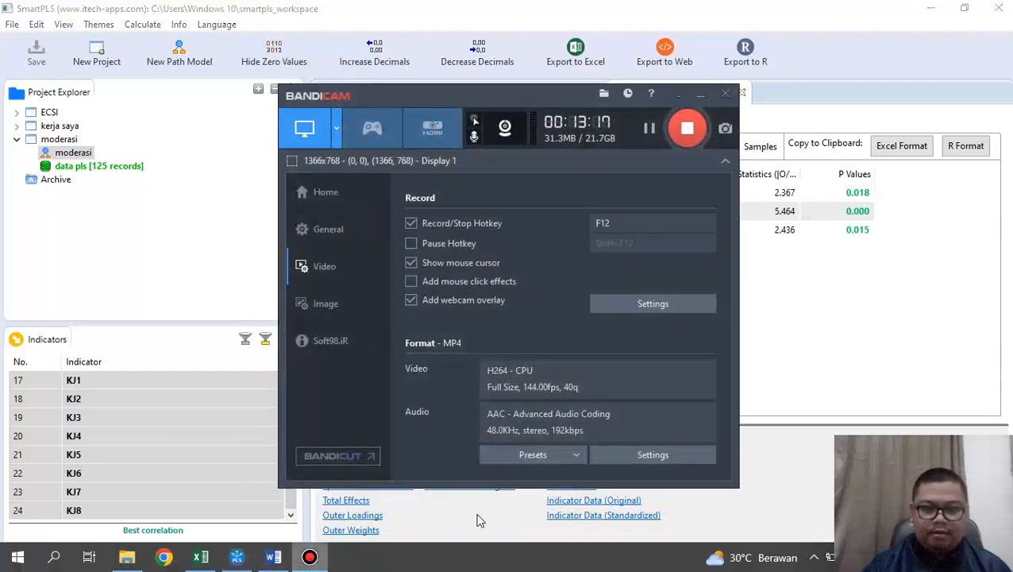